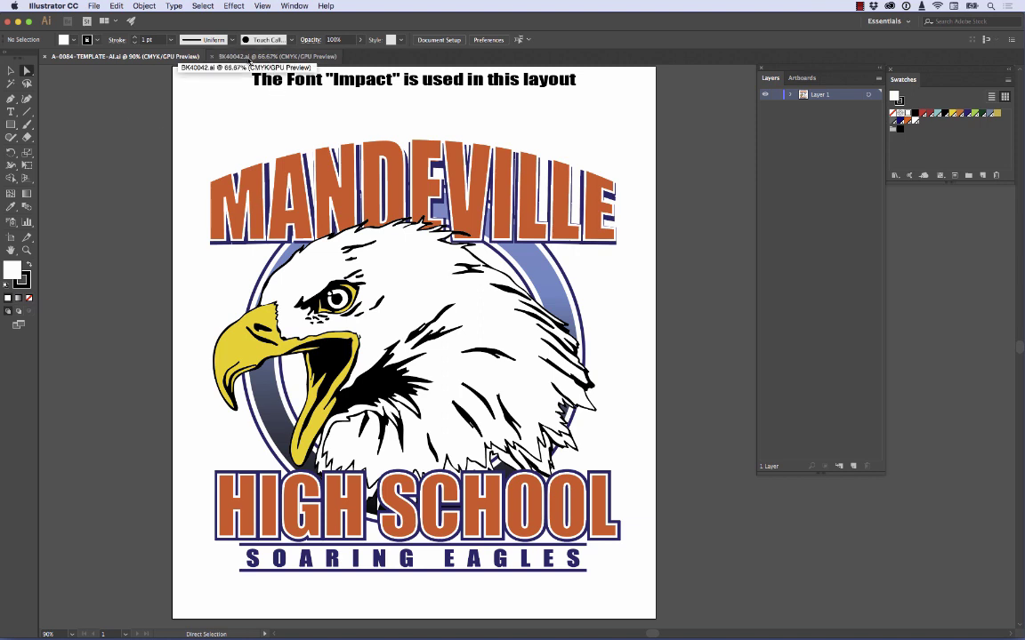
- Look over the BK40042.ai artwork and its swatches, return to the eagle template, and view the list of available panels
{"action": "left_click", "coordinate": [250, 57]}
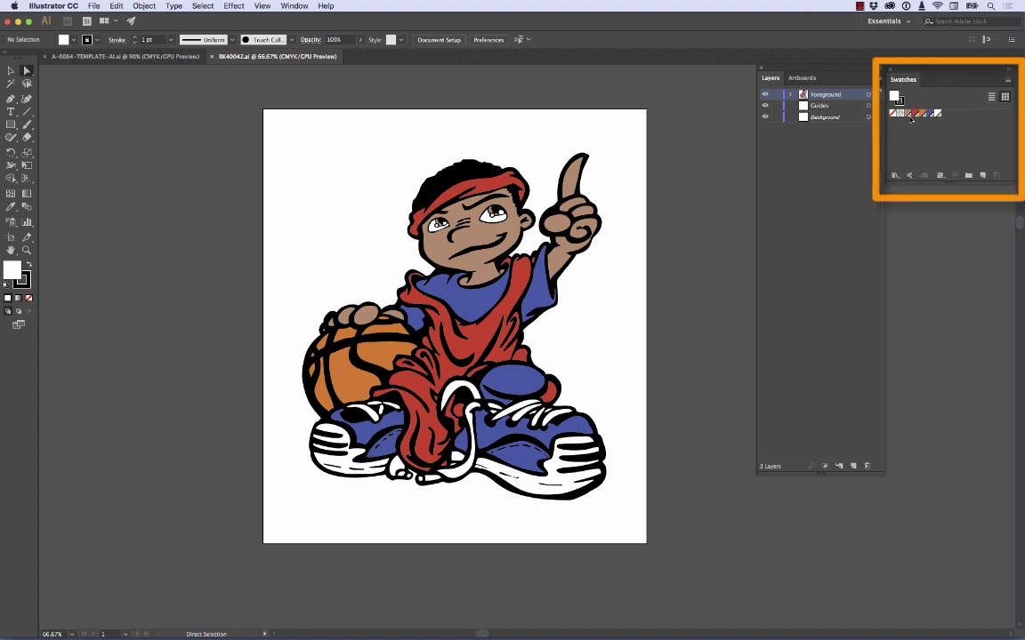
{"action": "left_click", "coordinate": [104, 58]}
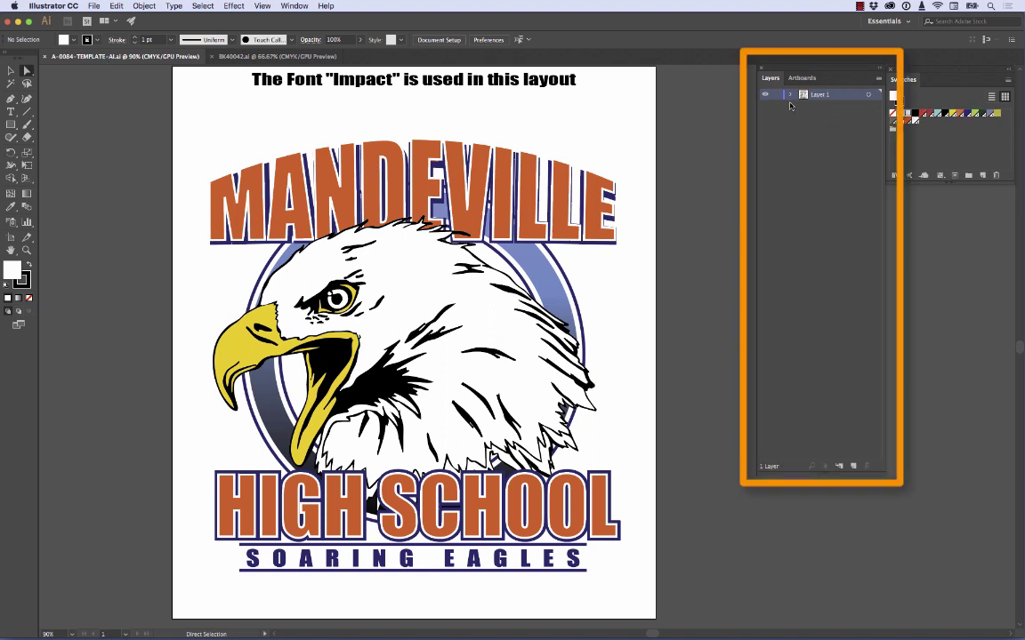
{"action": "left_click", "coordinate": [286, 5]}
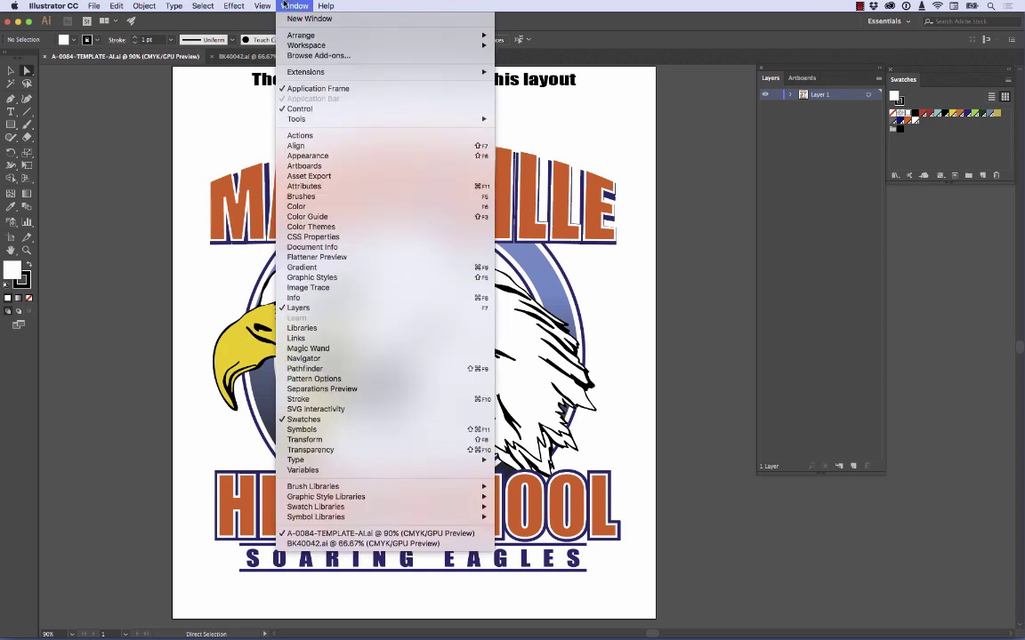
{"action": "left_click", "coordinate": [285, 5]}
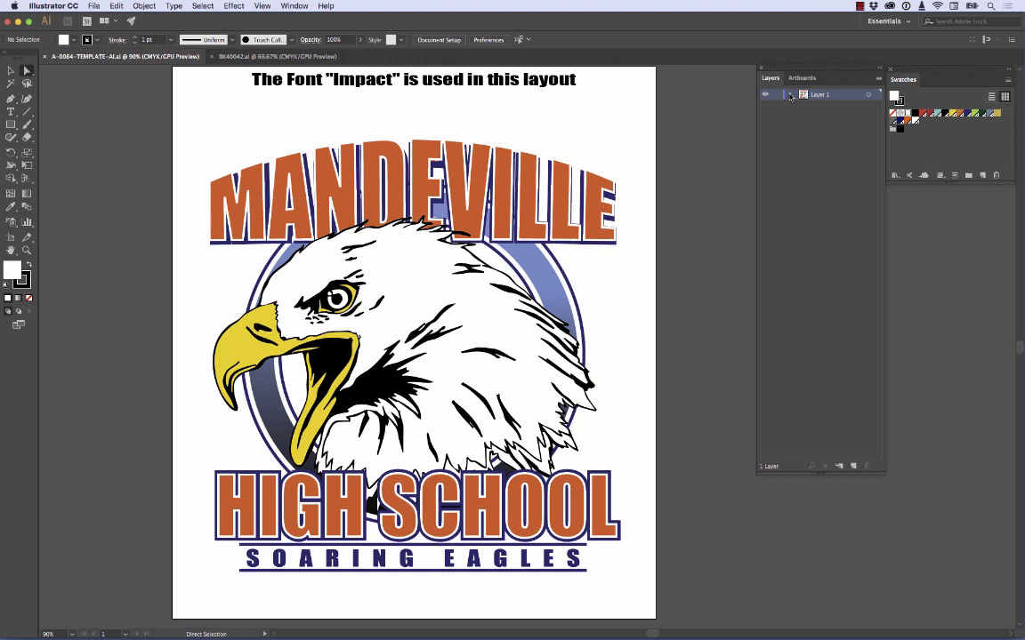
- Expand Layer 1 and toggle its Envelope sublayers off and on to identify the lettering each one holds
{"action": "left_click", "coordinate": [789, 94]}
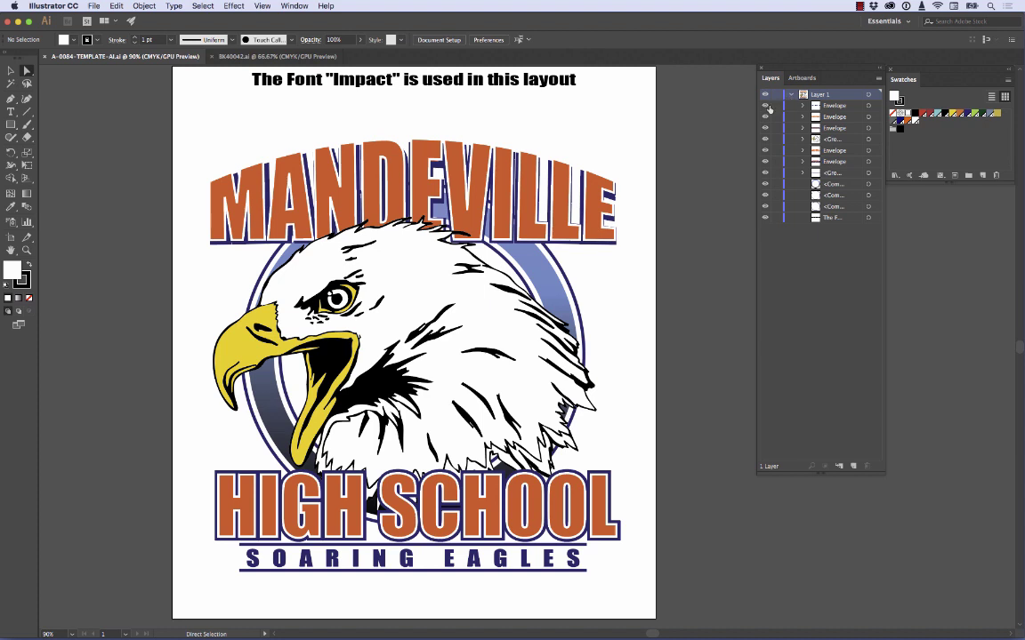
{"action": "left_click", "coordinate": [765, 107]}
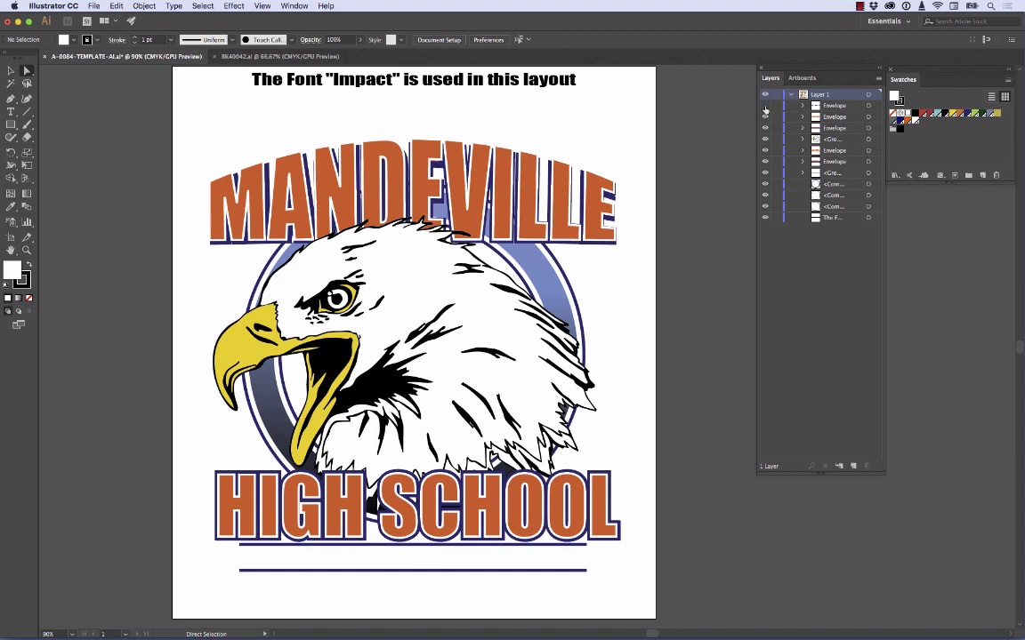
{"action": "left_click", "coordinate": [764, 106]}
{"action": "left_click", "coordinate": [765, 116]}
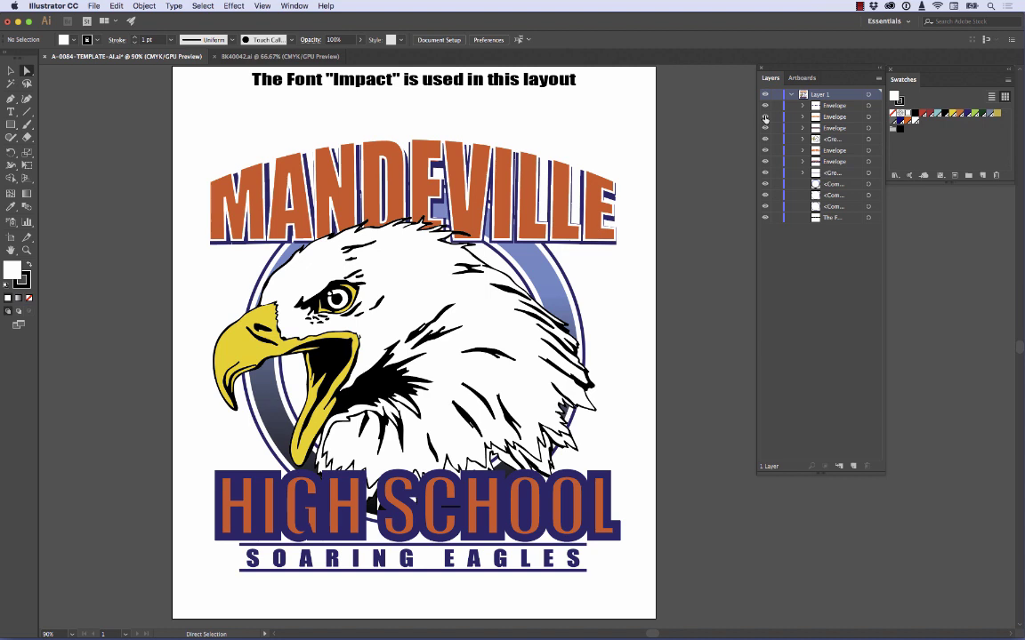
{"action": "left_click", "coordinate": [765, 116]}
{"action": "left_click", "coordinate": [765, 128]}
{"action": "left_click", "coordinate": [764, 128]}
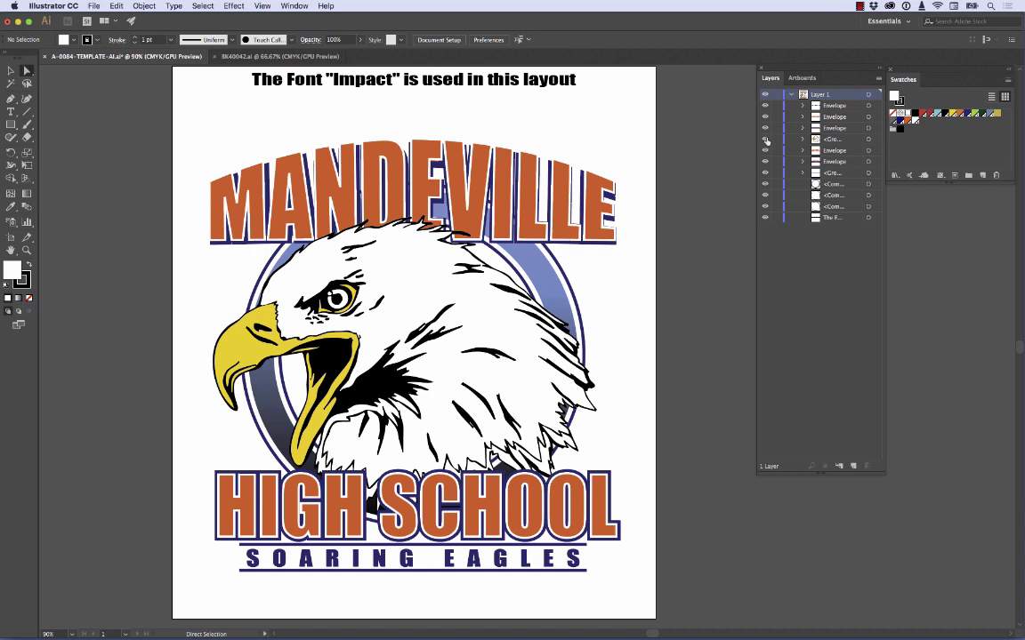
{"action": "left_click", "coordinate": [765, 152]}
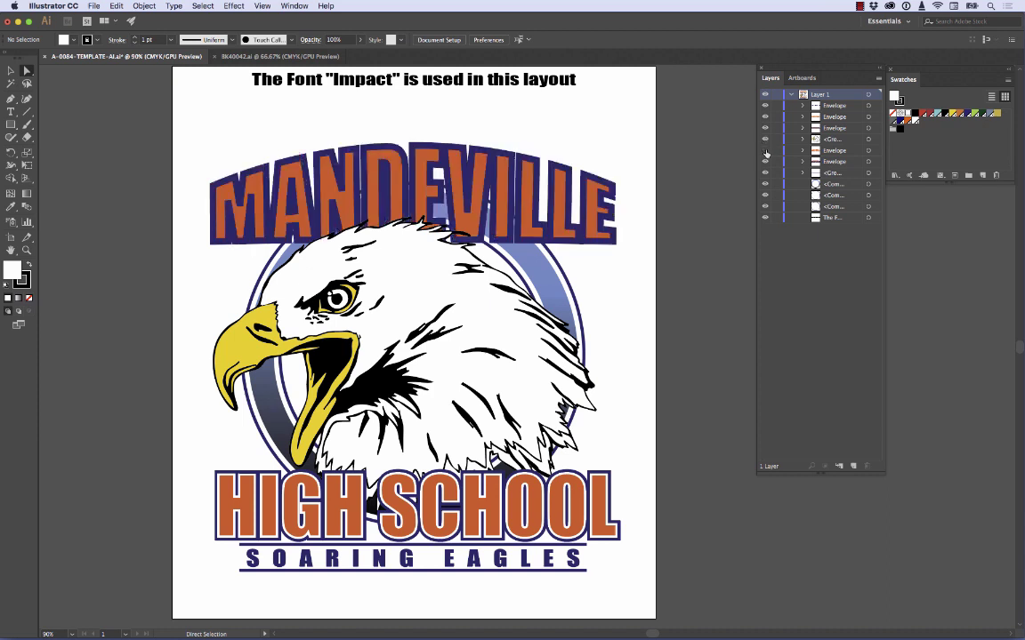
{"action": "left_click", "coordinate": [765, 151]}
{"action": "left_click", "coordinate": [764, 162]}
{"action": "left_click", "coordinate": [764, 162]}
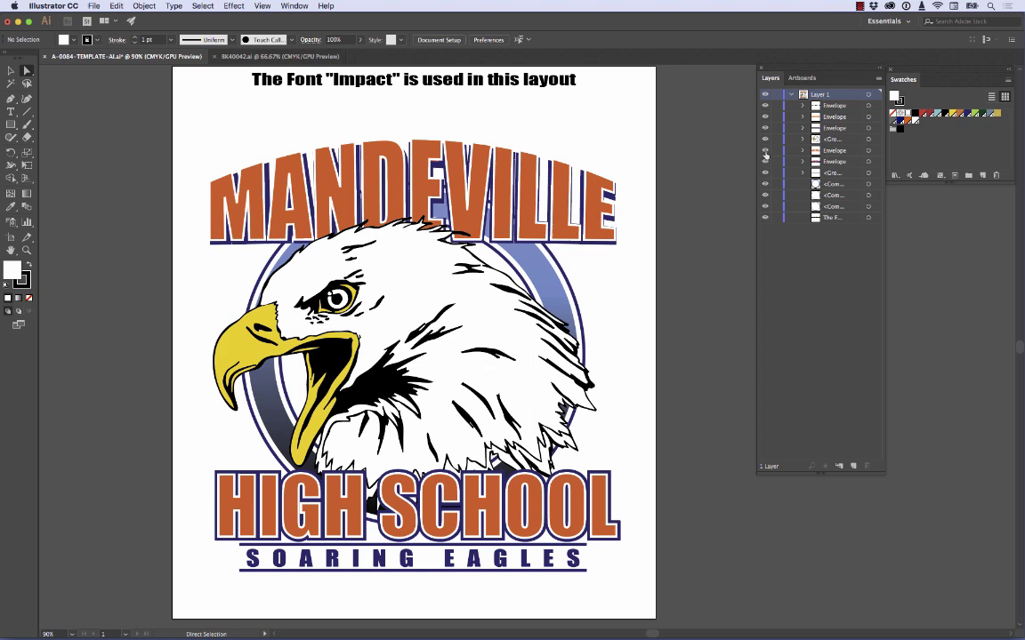
- Hide both MANDEVILLE envelope sublayers and delete the eagle head group from the template
{"action": "left_click", "coordinate": [765, 151]}
{"action": "left_click", "coordinate": [765, 162]}
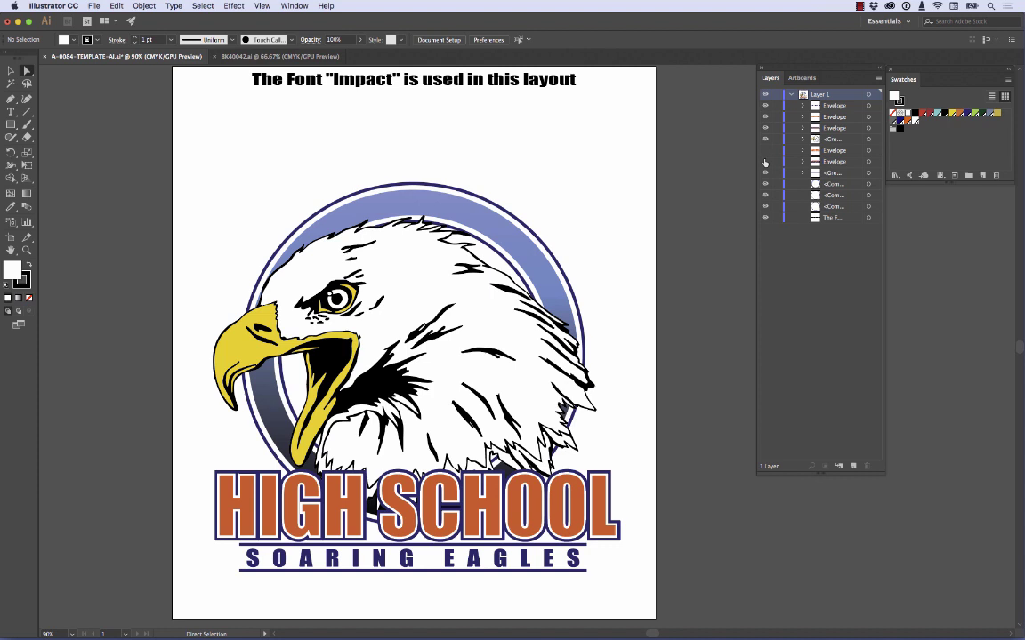
{"action": "left_click", "coordinate": [765, 140]}
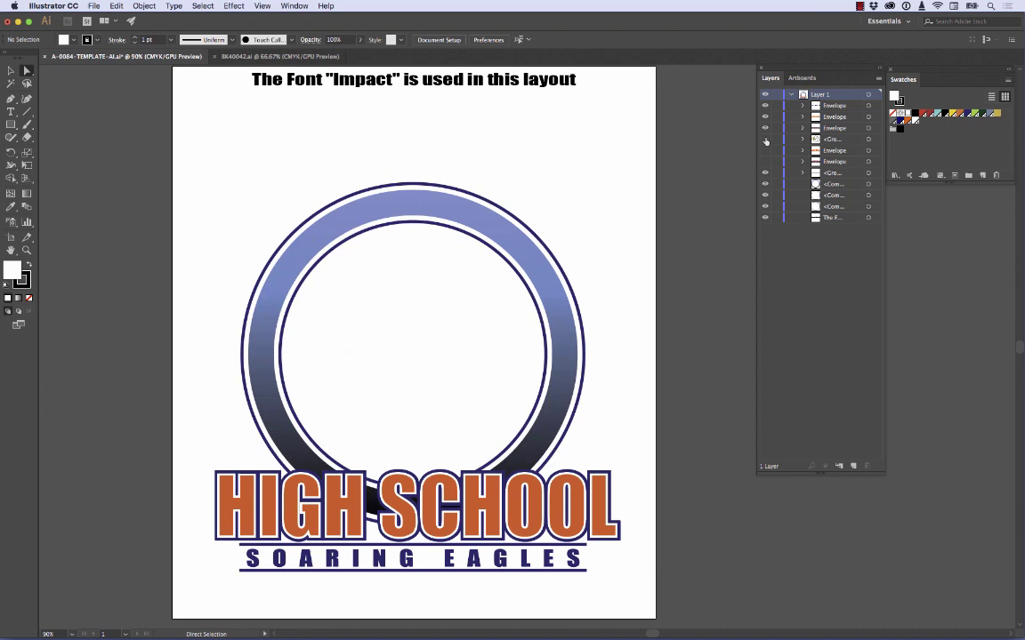
{"action": "left_click", "coordinate": [765, 140]}
{"action": "key", "text": "v"}
{"action": "left_click", "coordinate": [426, 281]}
{"action": "key", "text": "Delete"}
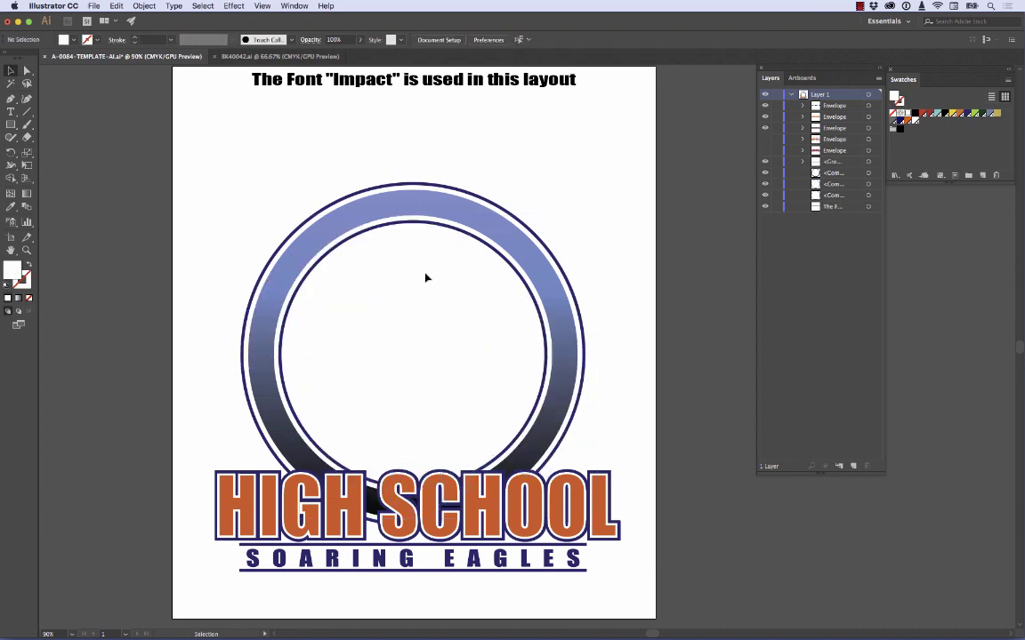
- Delete the note The Font "Impact" is used in this layout from Layer 1
{"action": "left_click", "coordinate": [765, 207]}
{"action": "left_click", "coordinate": [765, 206]}
{"action": "left_click", "coordinate": [830, 207]}
{"action": "left_click_drag", "start_coordinate": [830, 210], "coordinate": [848, 365]}
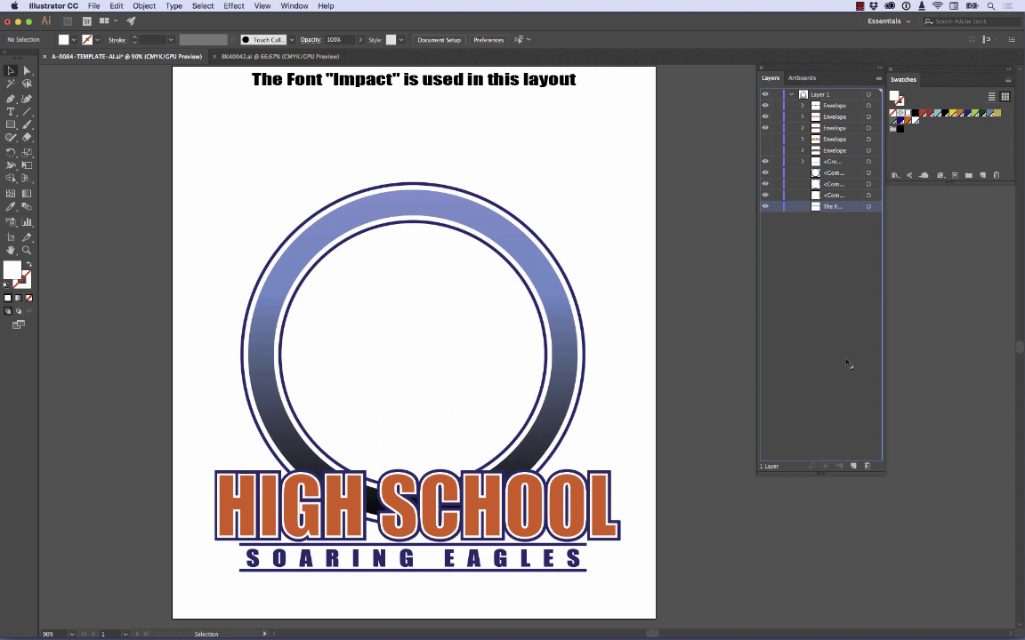
{"action": "left_click_drag", "start_coordinate": [859, 453], "coordinate": [866, 465]}
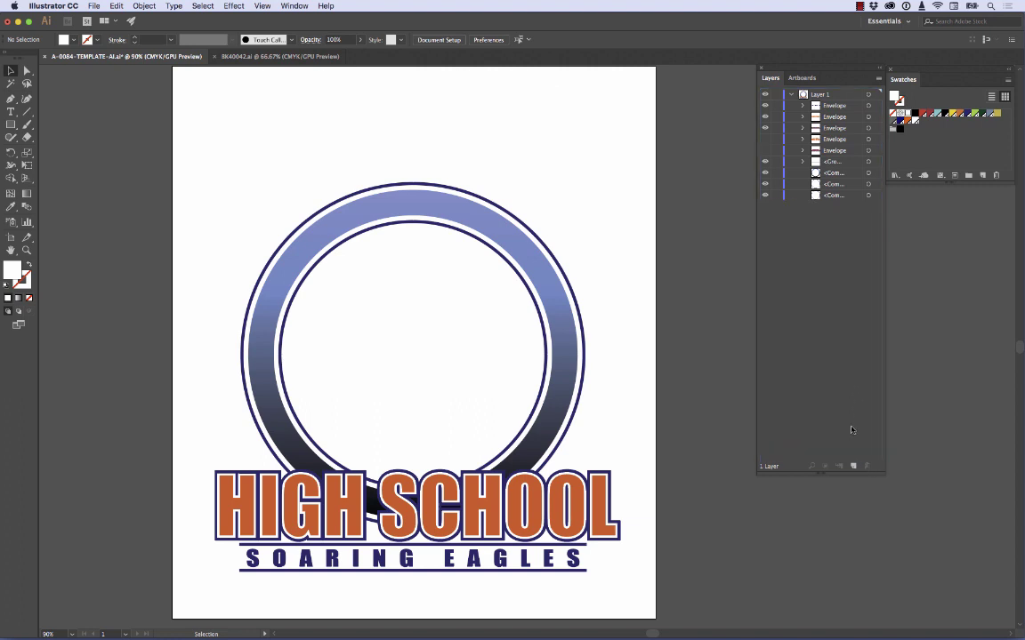
- Float BK40042.ai in its own window and copy its basketball boy artwork into the A-0084-TEMPLATE-AI.ai document
{"action": "left_click", "coordinate": [242, 59]}
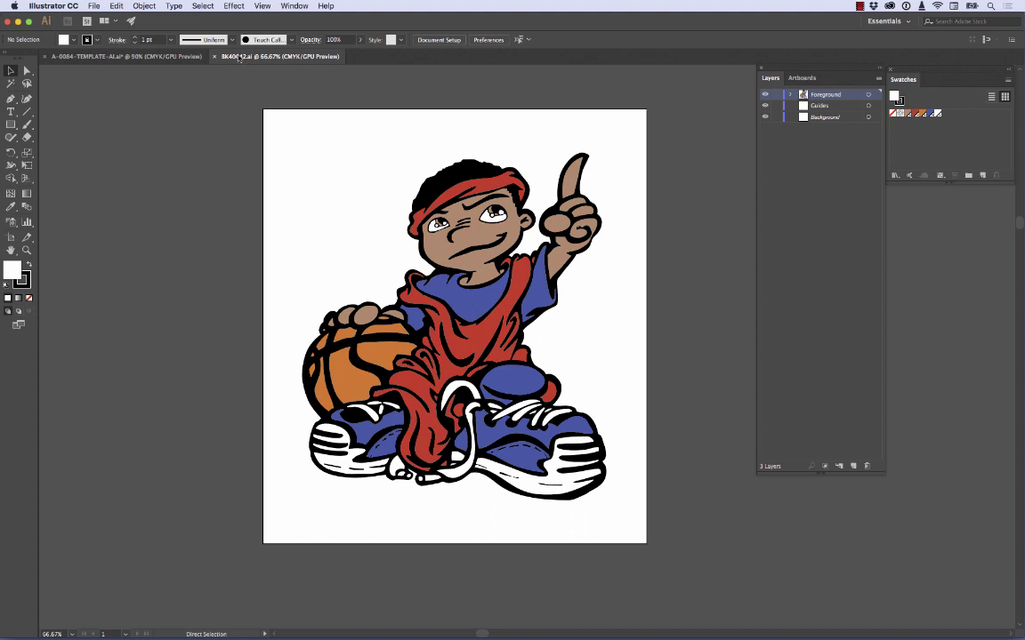
{"action": "left_click_drag", "start_coordinate": [237, 59], "coordinate": [229, 151]}
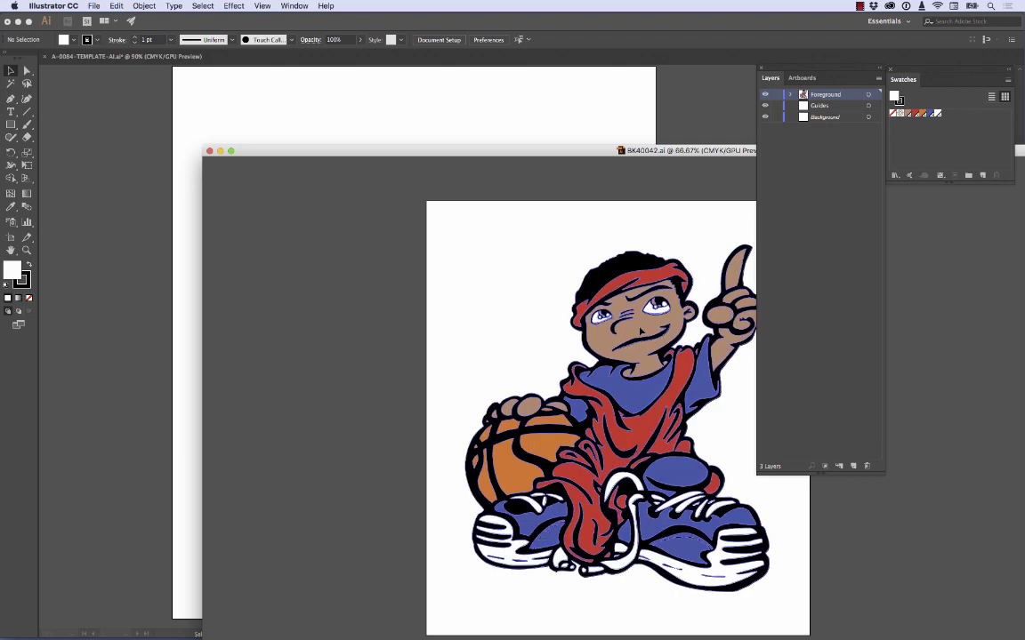
{"action": "left_click_drag", "start_coordinate": [640, 331], "coordinate": [473, 137]}
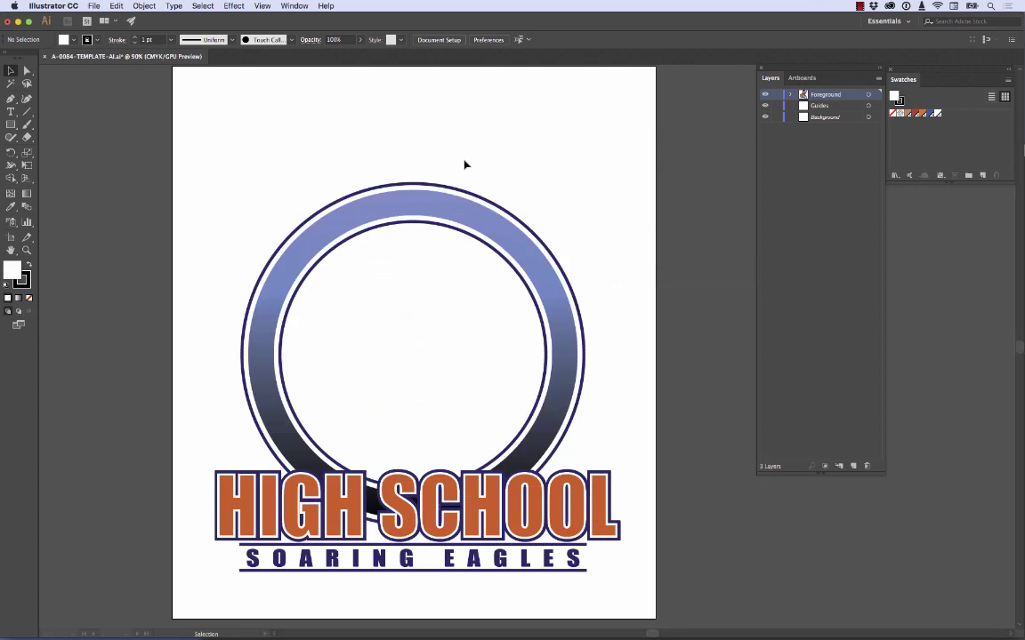
{"action": "left_click_drag", "start_coordinate": [457, 236], "coordinate": [456, 236]}
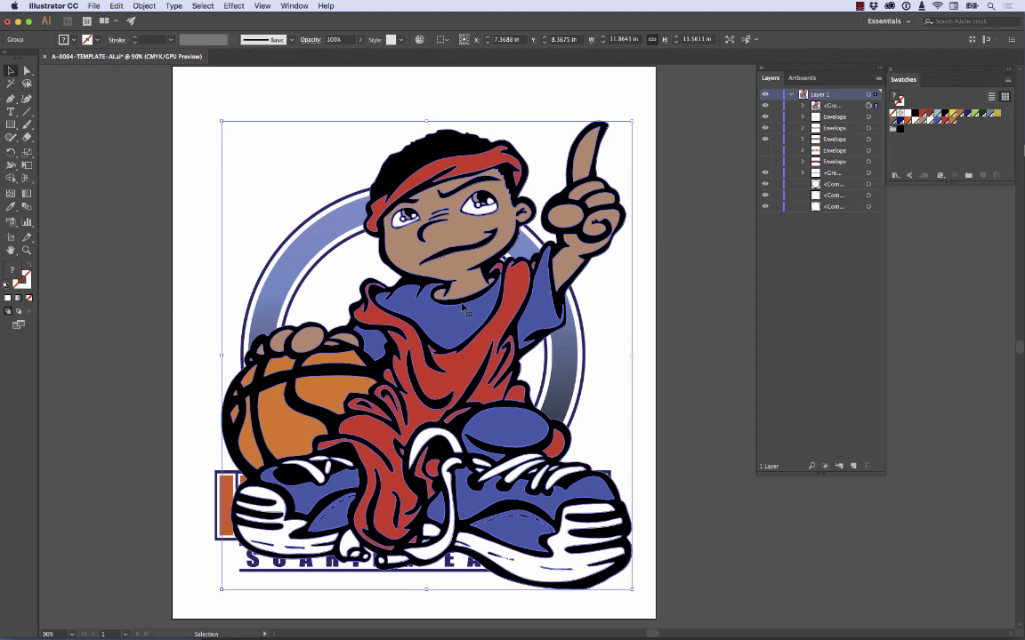
- Toggle the visibility of Layer 1 and of the basketball boy group to check what each contains
{"action": "left_click", "coordinate": [765, 94]}
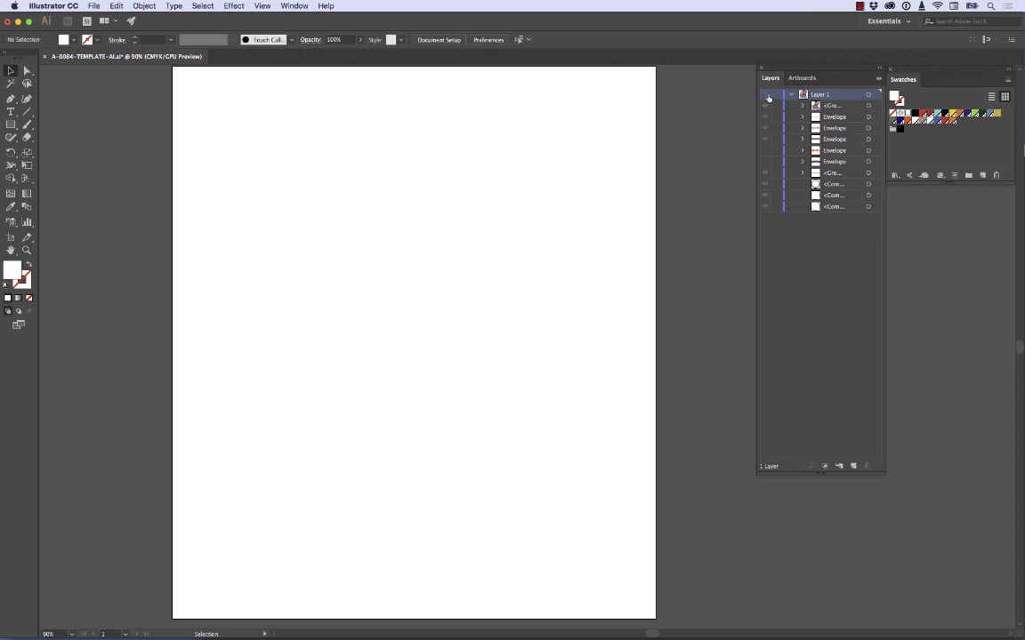
{"action": "left_click", "coordinate": [765, 95]}
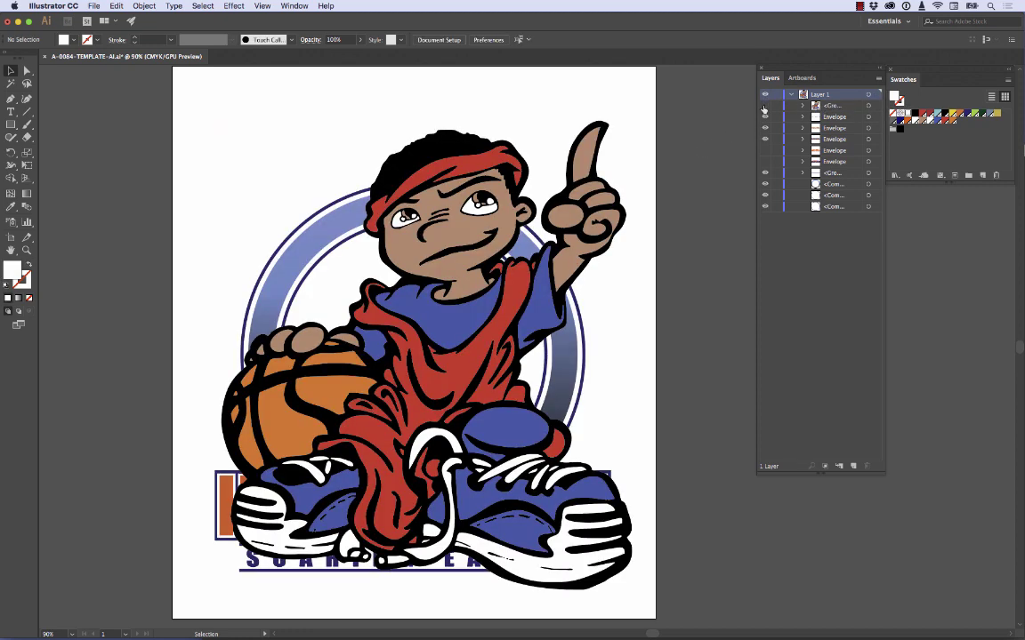
{"action": "left_click", "coordinate": [765, 105]}
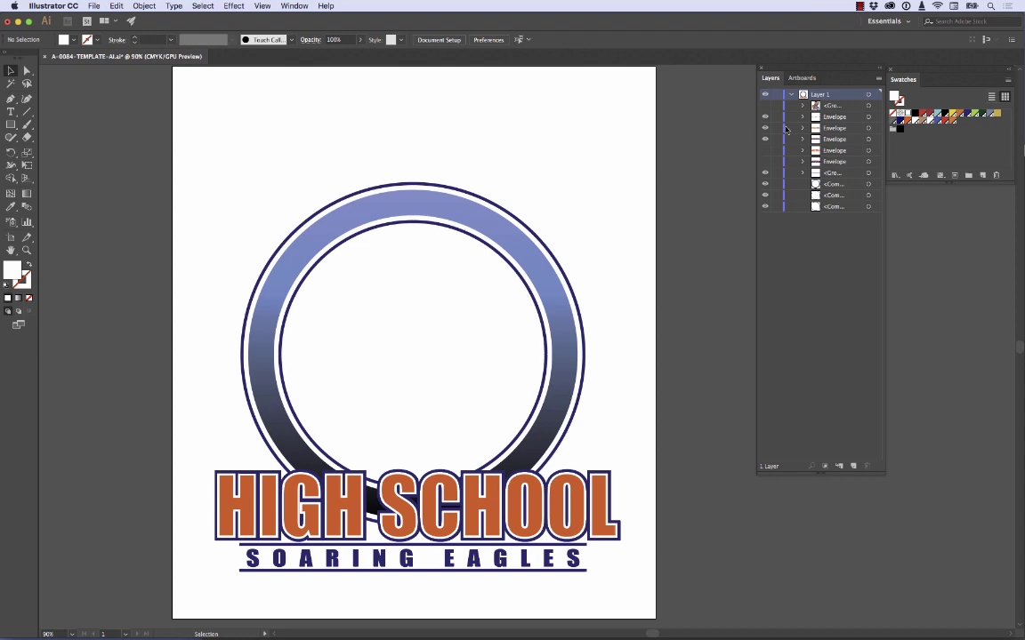
{"action": "left_click", "coordinate": [765, 106]}
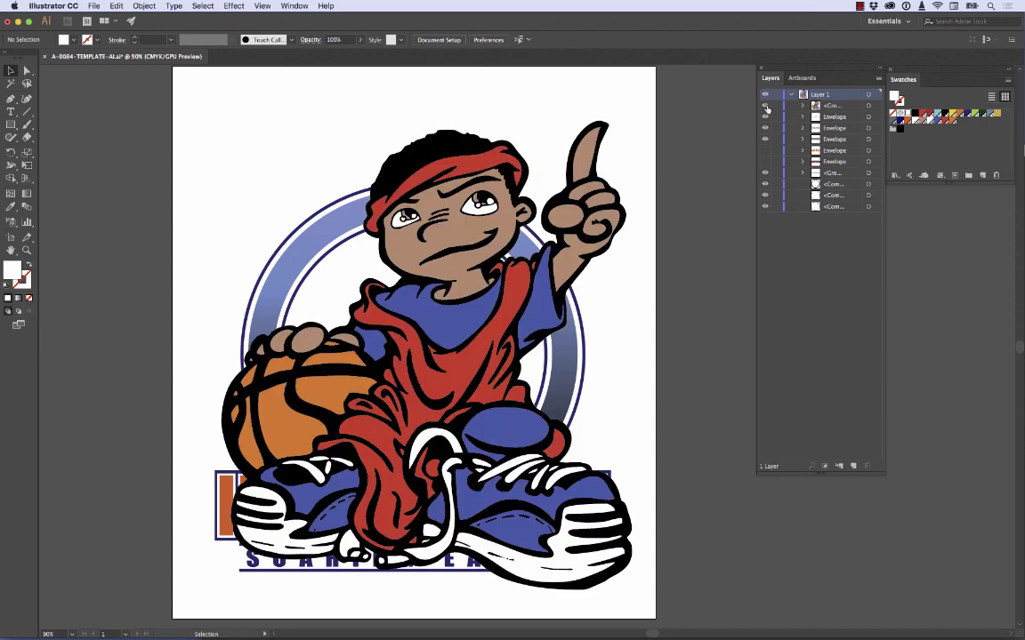
- Scale the basketball boy group proportionally to about 8.39 in wide and position it over the ring, just above the HIGH SCHOOL lettering
{"action": "left_click", "coordinate": [376, 178]}
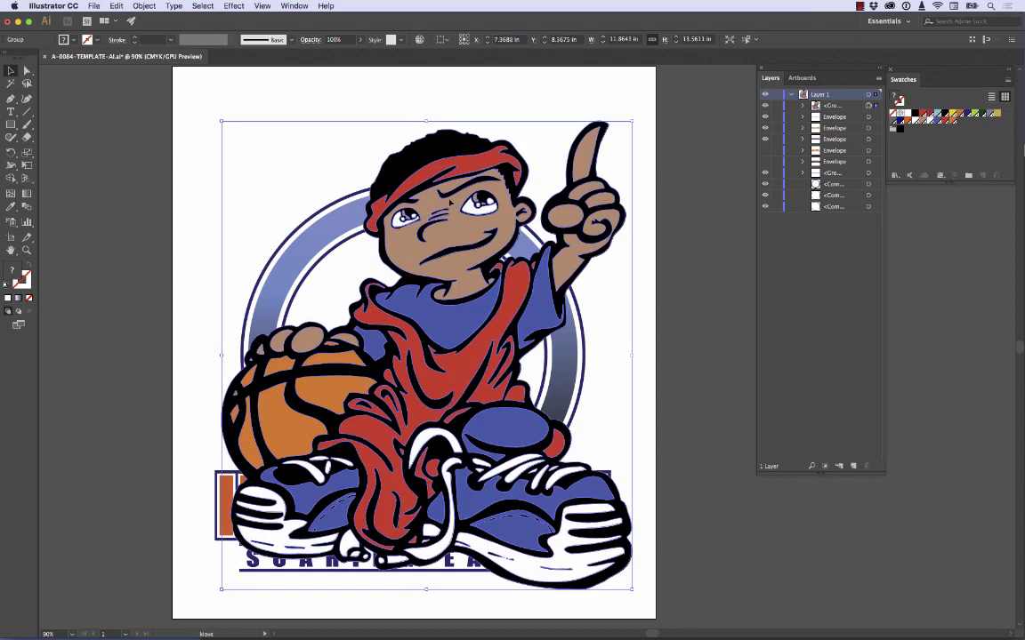
{"action": "left_click_drag", "start_coordinate": [446, 200], "coordinate": [405, 165]}
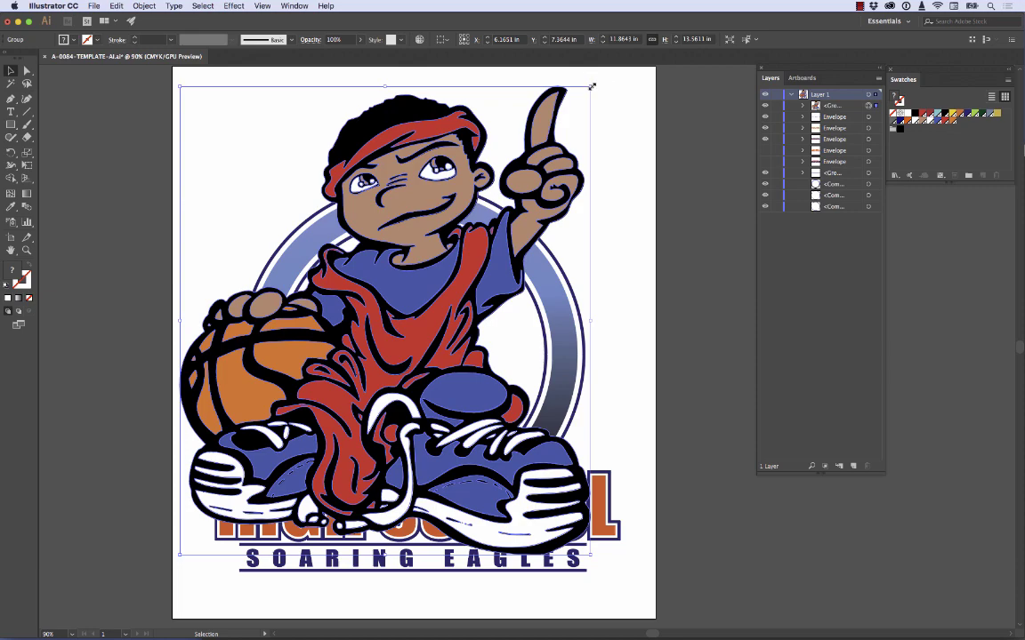
{"action": "left_click_drag", "start_coordinate": [592, 86], "coordinate": [449, 251]}
{"action": "left_click_drag", "start_coordinate": [326, 332], "coordinate": [411, 225]}
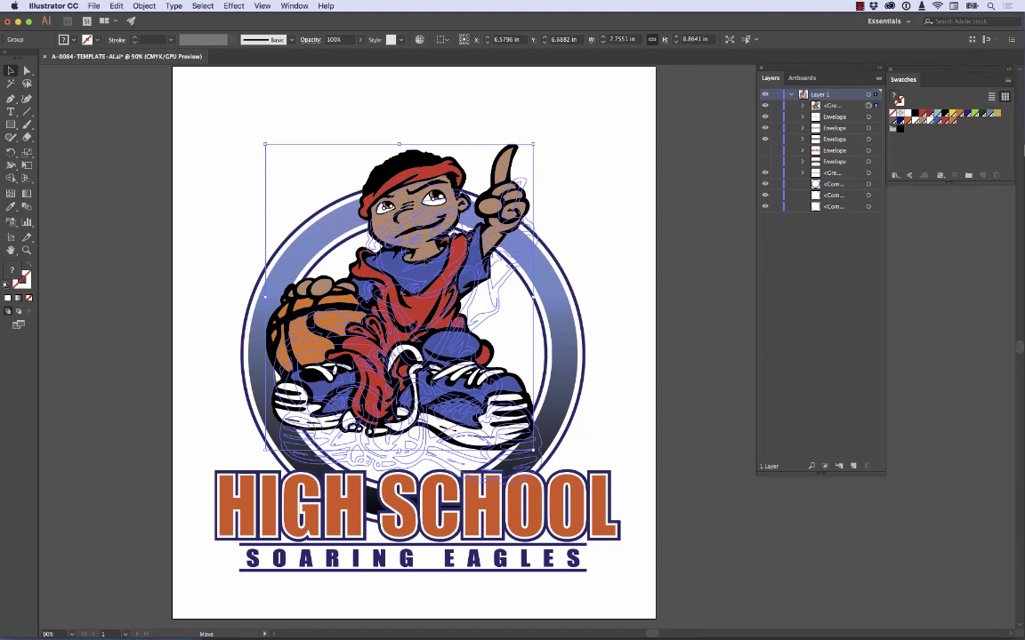
{"action": "left_click_drag", "start_coordinate": [388, 233], "coordinate": [388, 233]}
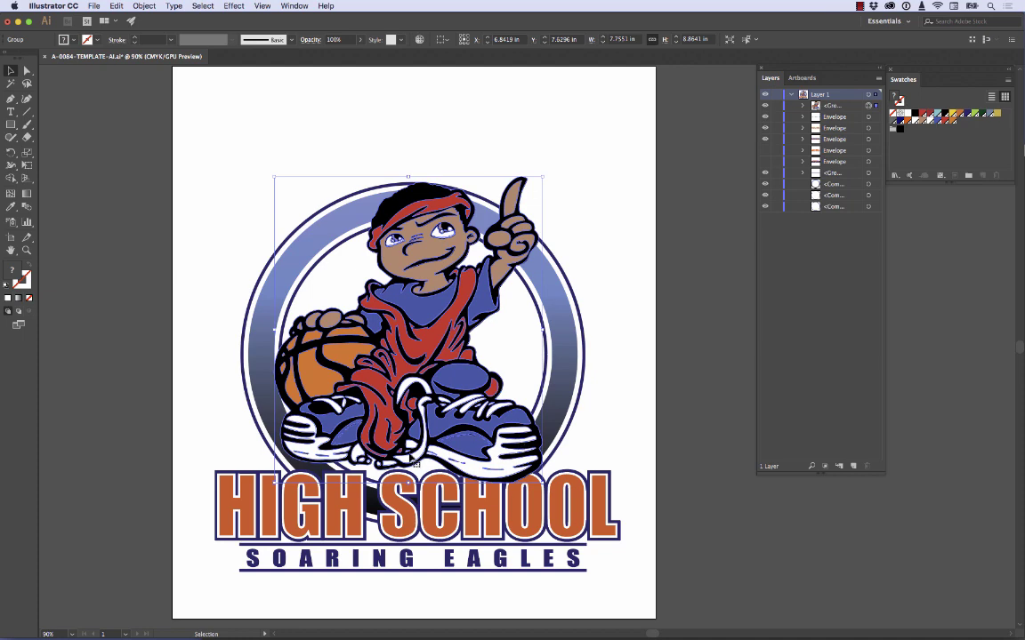
{"action": "left_click_drag", "start_coordinate": [542, 176], "coordinate": [565, 152]}
{"action": "left_click_drag", "start_coordinate": [423, 267], "coordinate": [410, 271]}
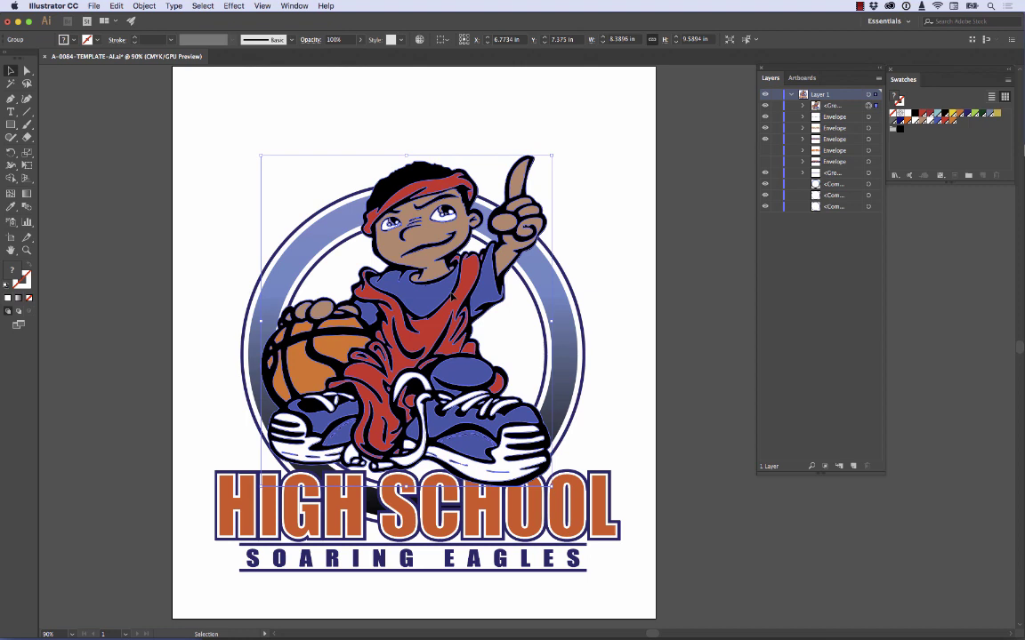
{"action": "left_click", "coordinate": [604, 220]}
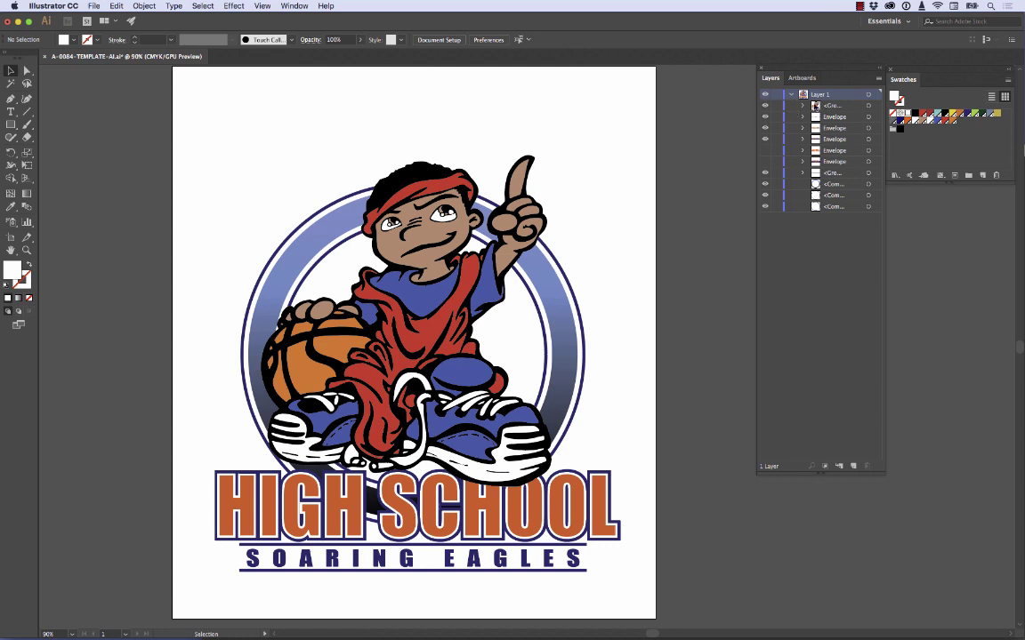
- Hide the basketball boy group and replace the orange HIGH SCHOOL envelope's text with TINY TOTS
{"action": "left_click", "coordinate": [764, 106]}
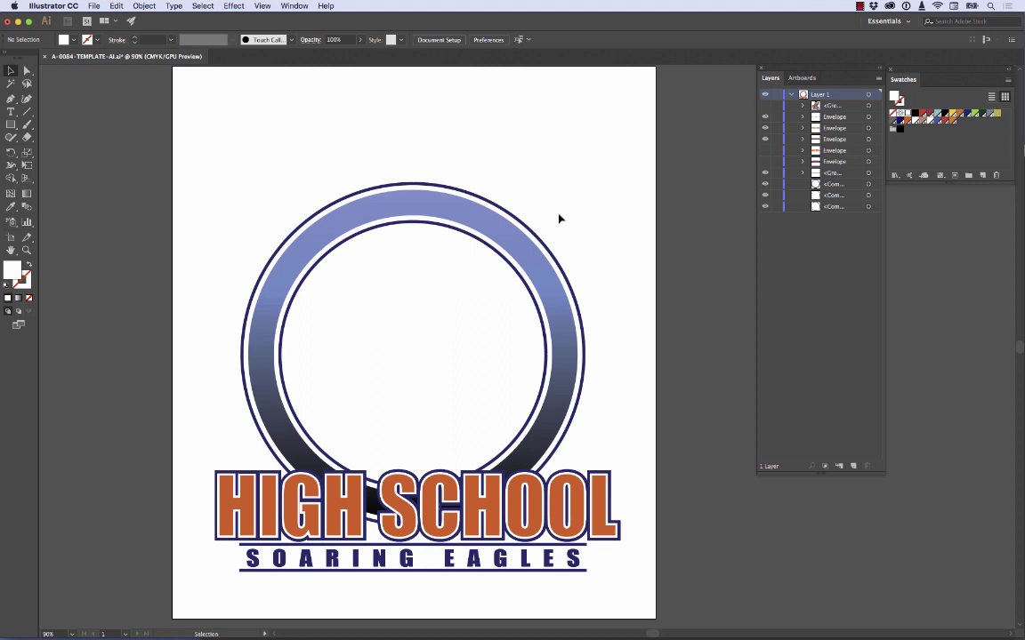
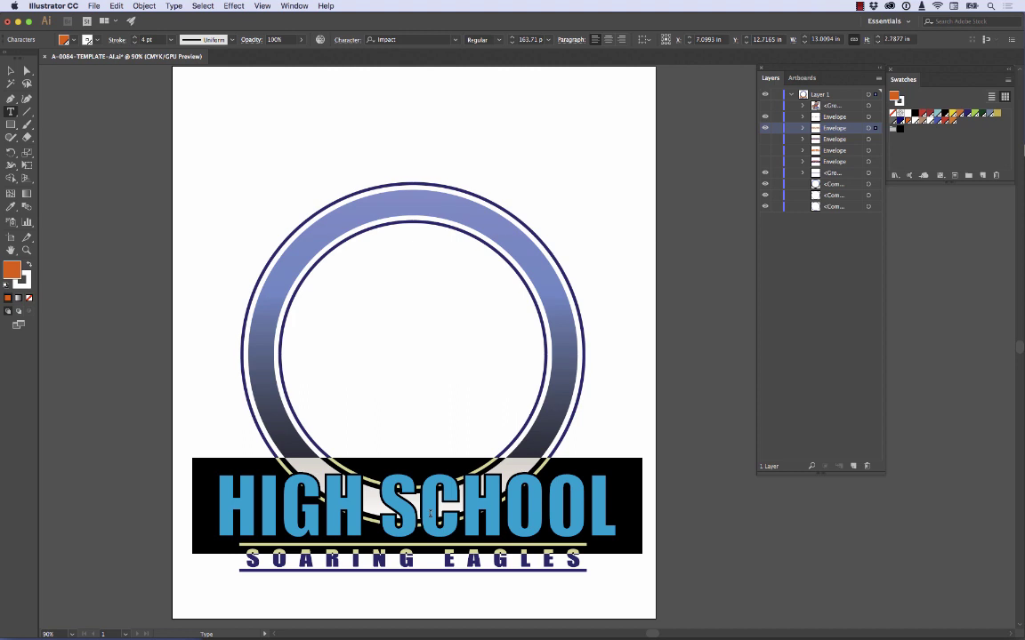
{"action": "type", "text": "TINY T"}
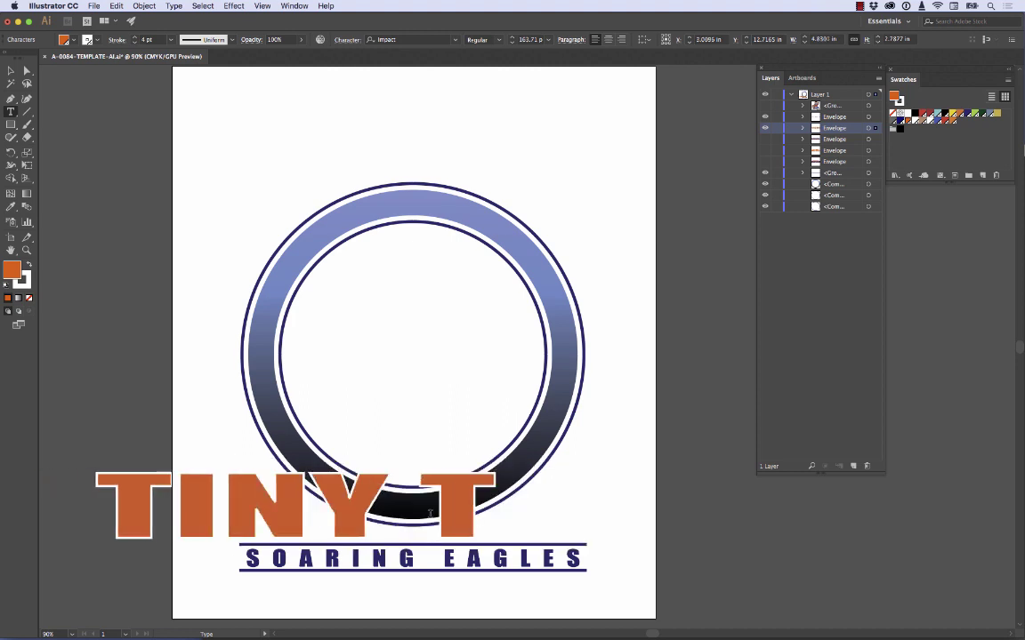
{"action": "type", "text": "OTS"}
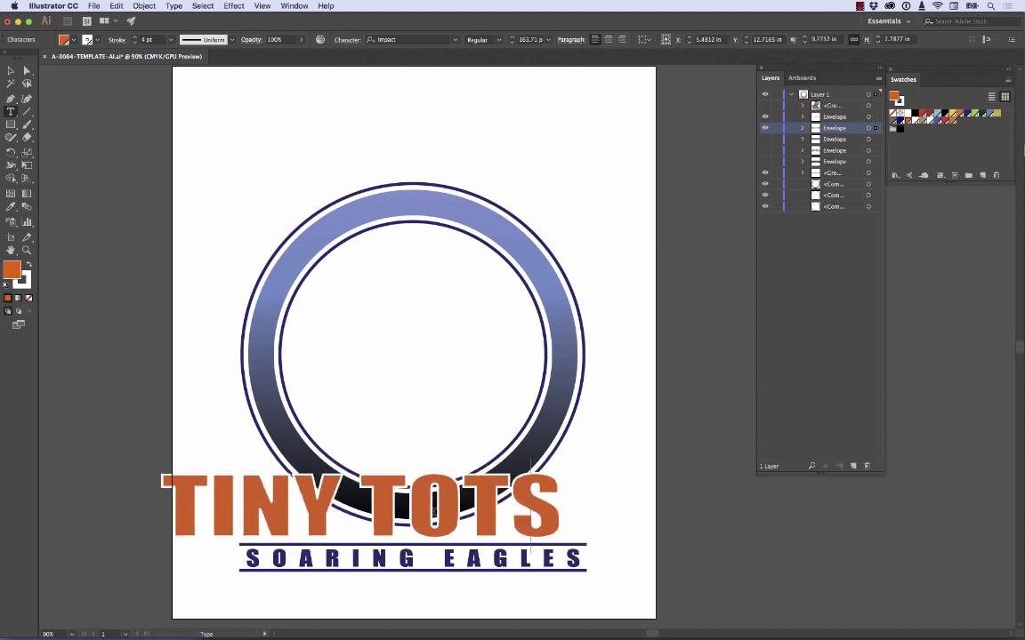
{"action": "left_click", "coordinate": [10, 71]}
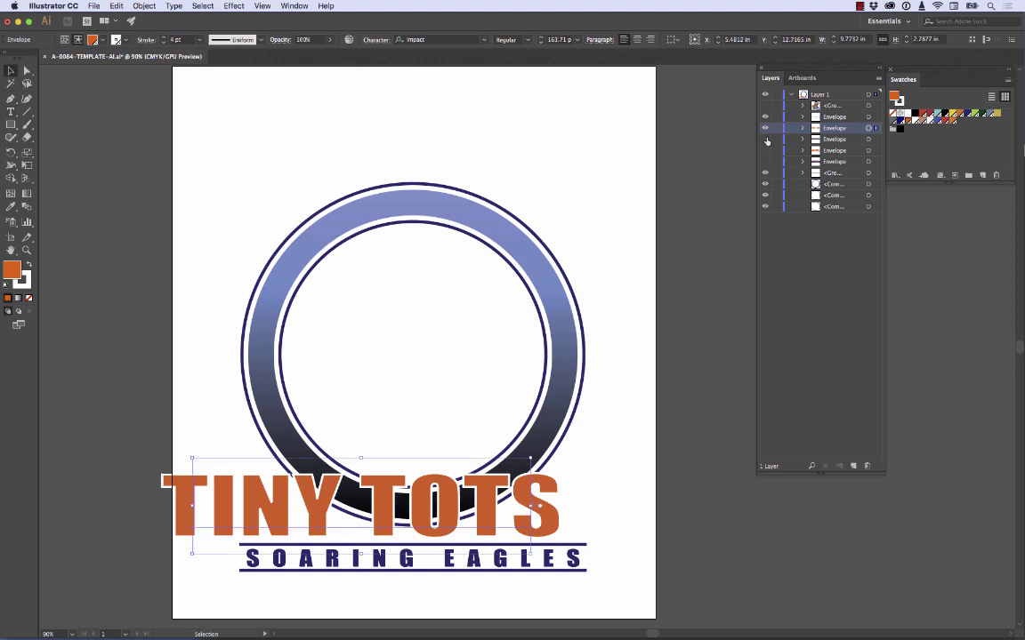
- Hide the white-outlined TINY TOTS envelope, show the blue-outlined HIGH SCHOOL envelope behind it and replace its text with TINY TOTS
{"action": "left_click", "coordinate": [765, 139]}
{"action": "left_click", "coordinate": [764, 128]}
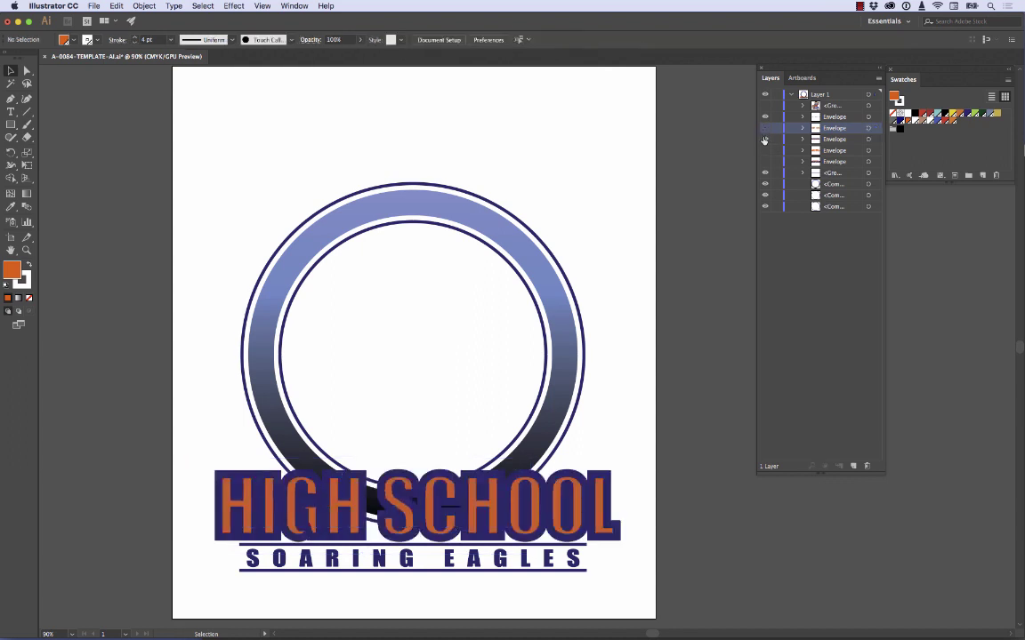
{"action": "left_click", "coordinate": [868, 139]}
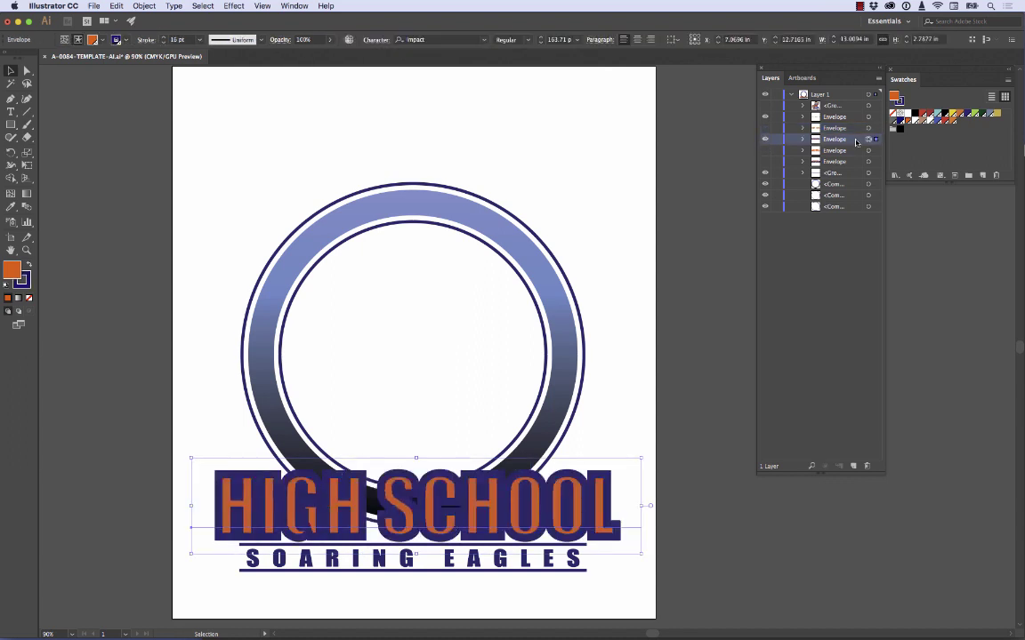
{"action": "left_click", "coordinate": [11, 111]}
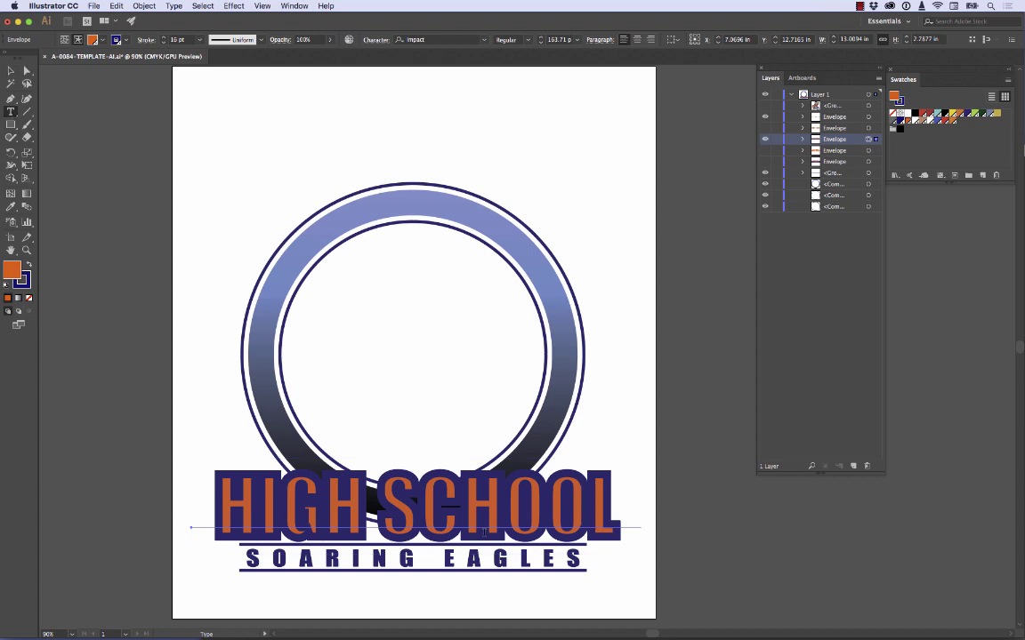
{"action": "left_click", "coordinate": [432, 521]}
{"action": "key", "text": "super+a"}
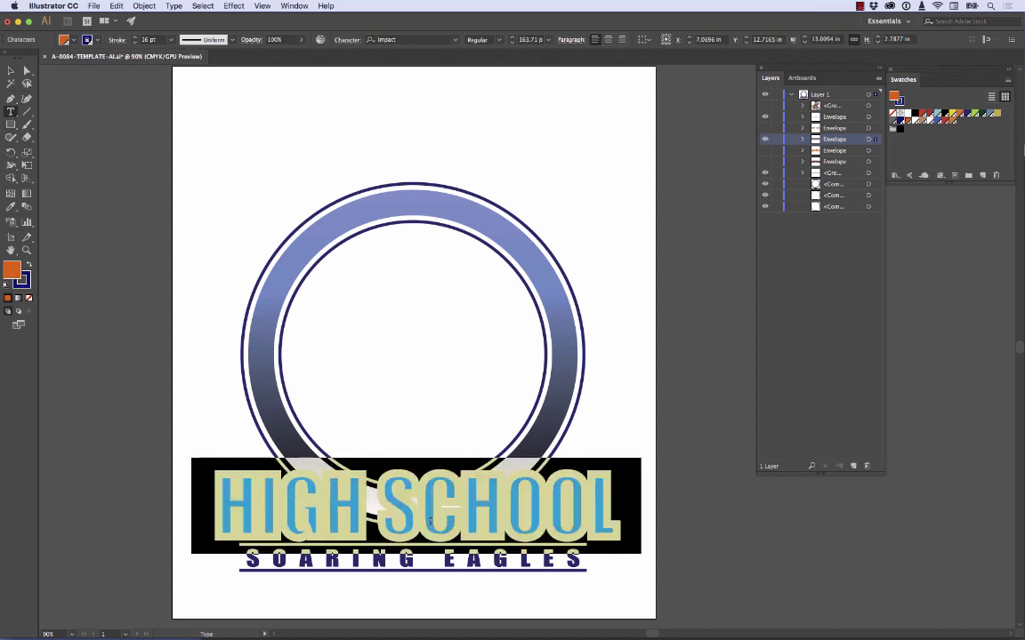
{"action": "type", "text": "TIN"}
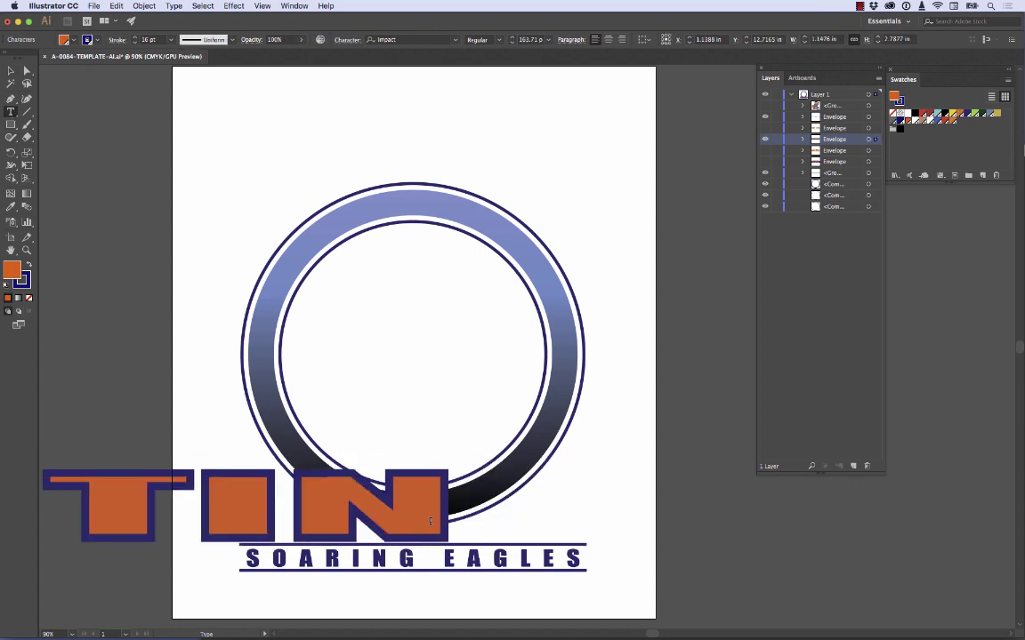
{"action": "type", "text": "Y TOTS"}
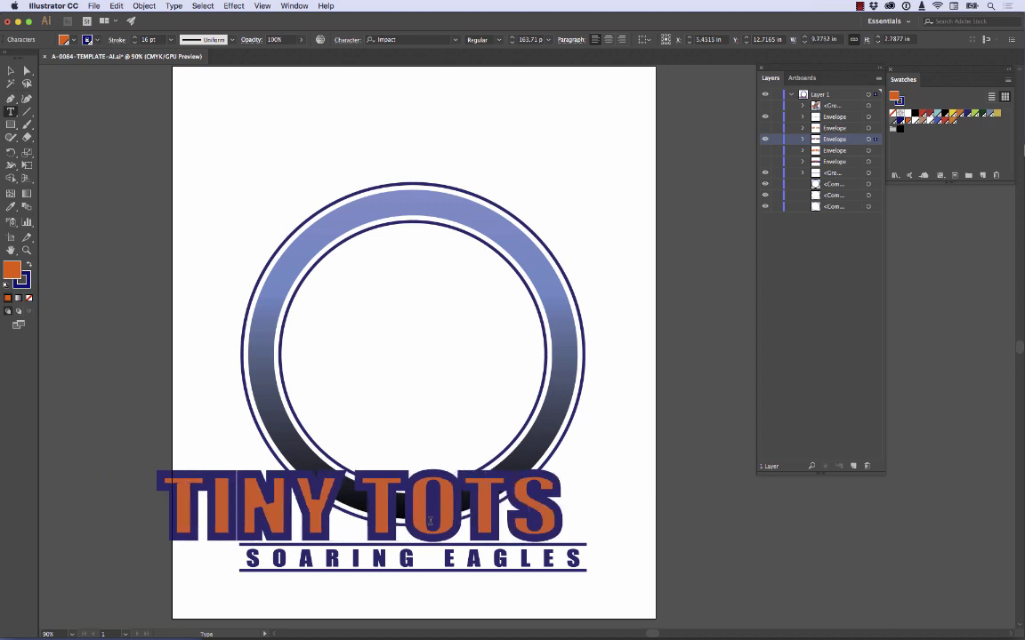
{"action": "left_click", "coordinate": [10, 70]}
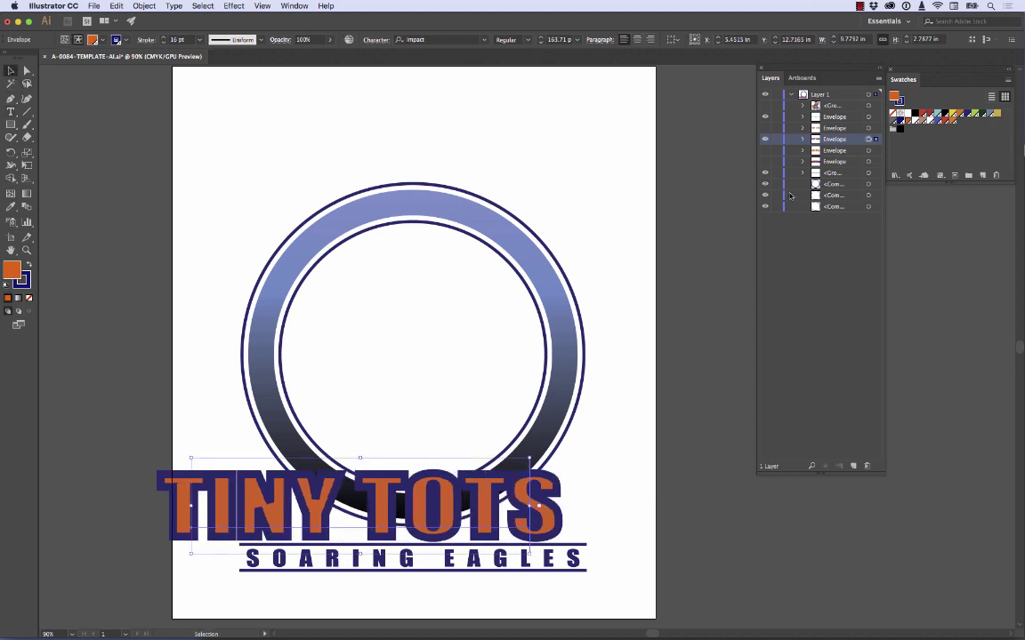
- Show the white-outlined TINY TOTS envelope again and move both TINY TOTS envelopes together to centre them under the ring, above SOARING EAGLES
{"action": "left_click", "coordinate": [765, 129]}
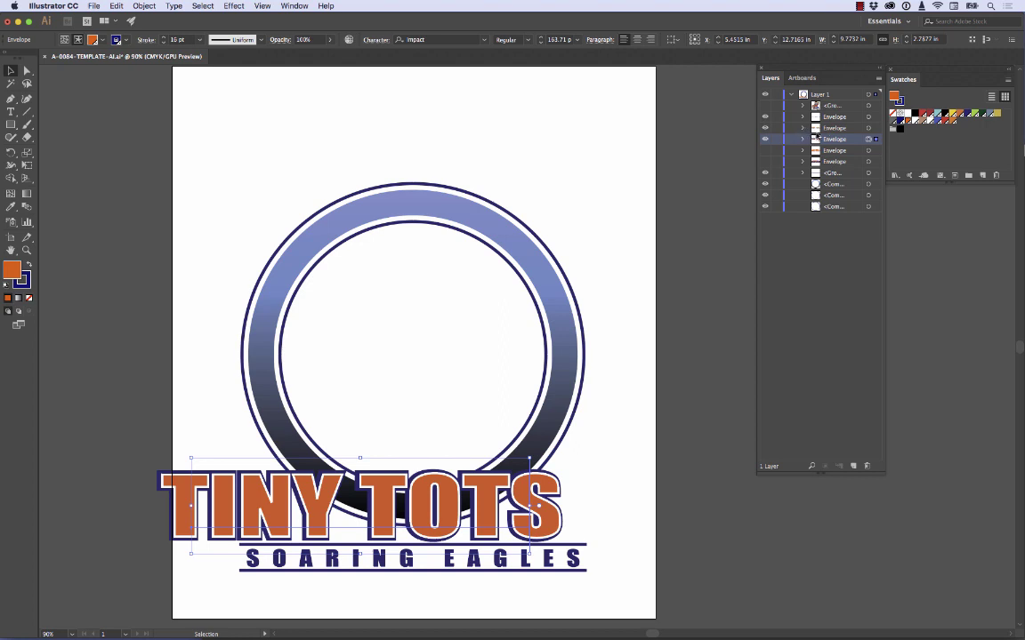
{"action": "left_click", "coordinate": [869, 129], "text": "shift"}
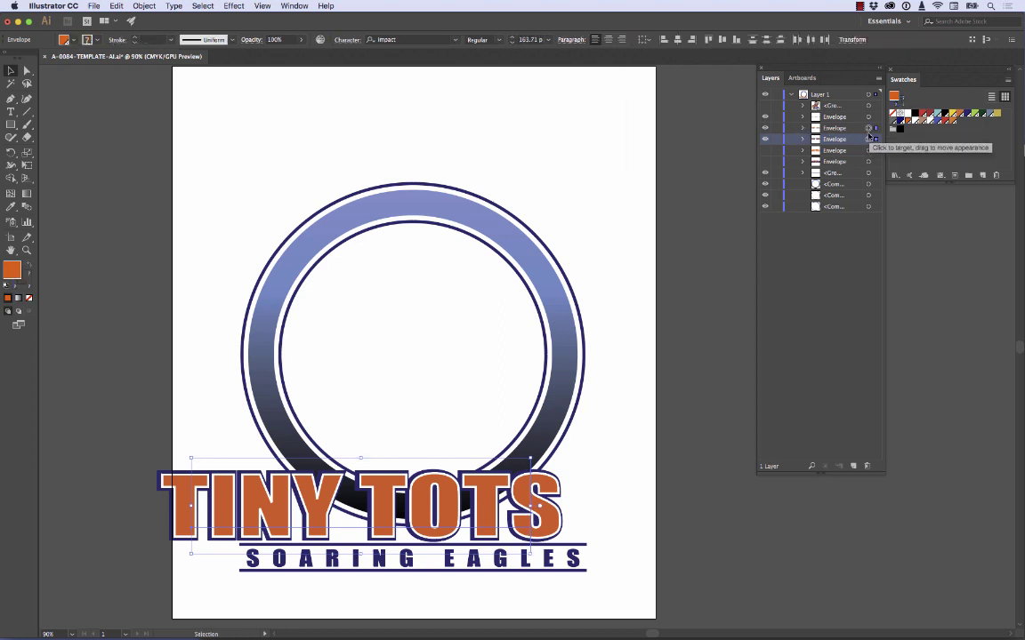
{"action": "left_click_drag", "start_coordinate": [454, 501], "coordinate": [488, 501]}
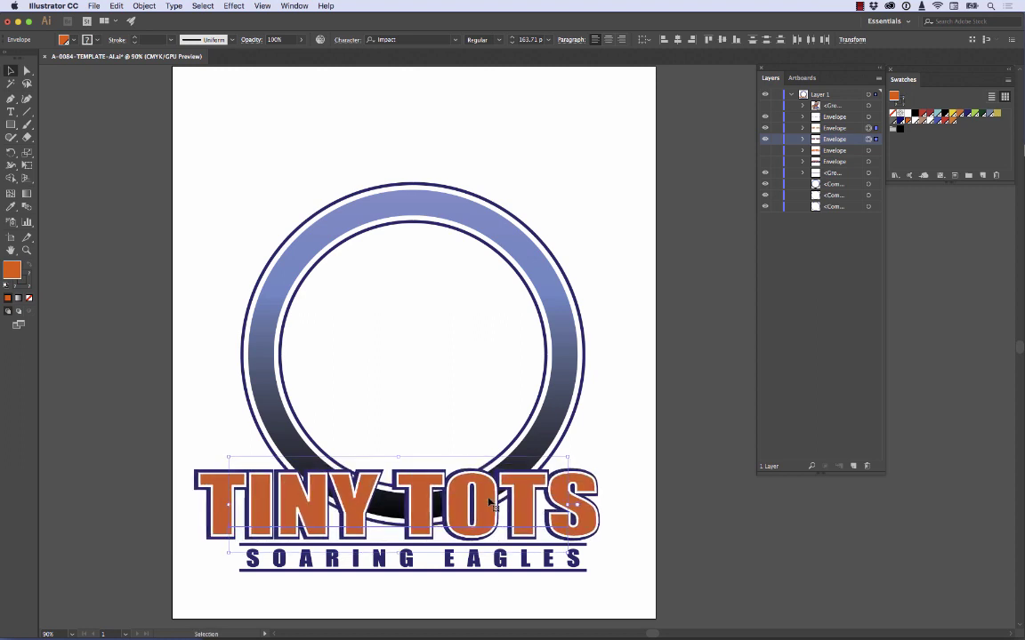
{"action": "key", "text": "shift+Right"}
{"action": "key", "text": "Right"}
{"action": "key", "text": "Right"}
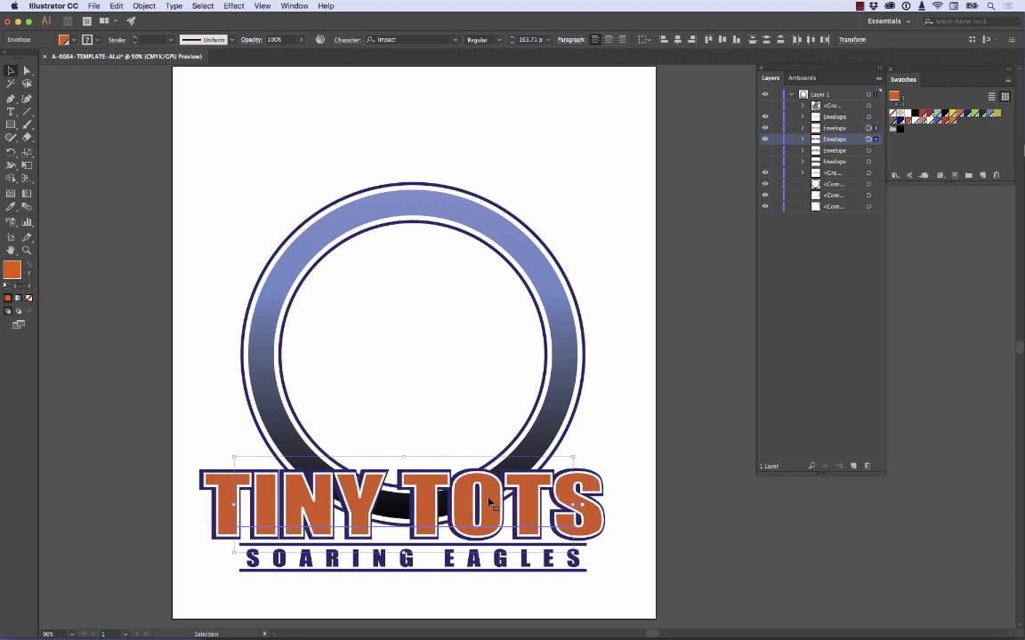
{"action": "key", "text": "Right"}
{"action": "key", "text": "Right"}
{"action": "key", "text": "Right"}
{"action": "key", "text": "Right"}
{"action": "key", "text": "Right"}
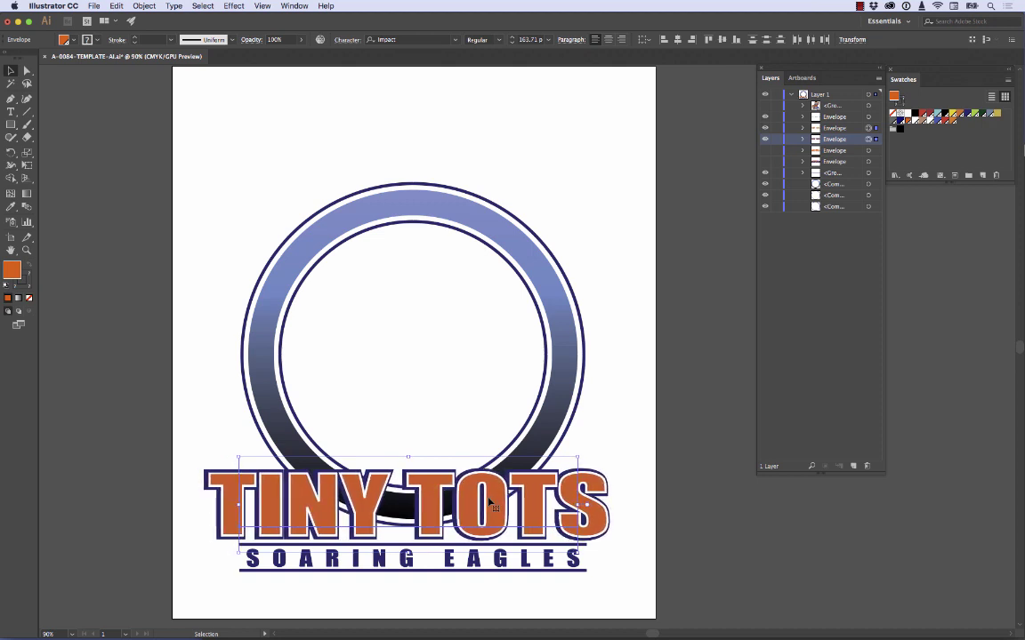
{"action": "left_click", "coordinate": [88, 128]}
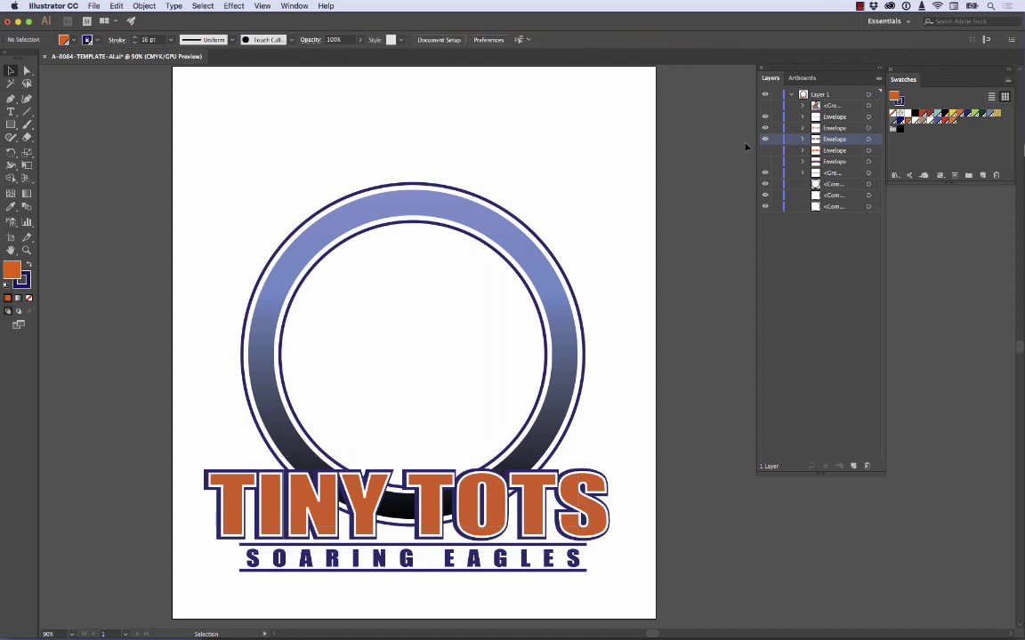
- Show the basketball boy group and change the fill of the white-outlined TINY TOTS text from orange to the red swatch
{"action": "left_click", "coordinate": [766, 107]}
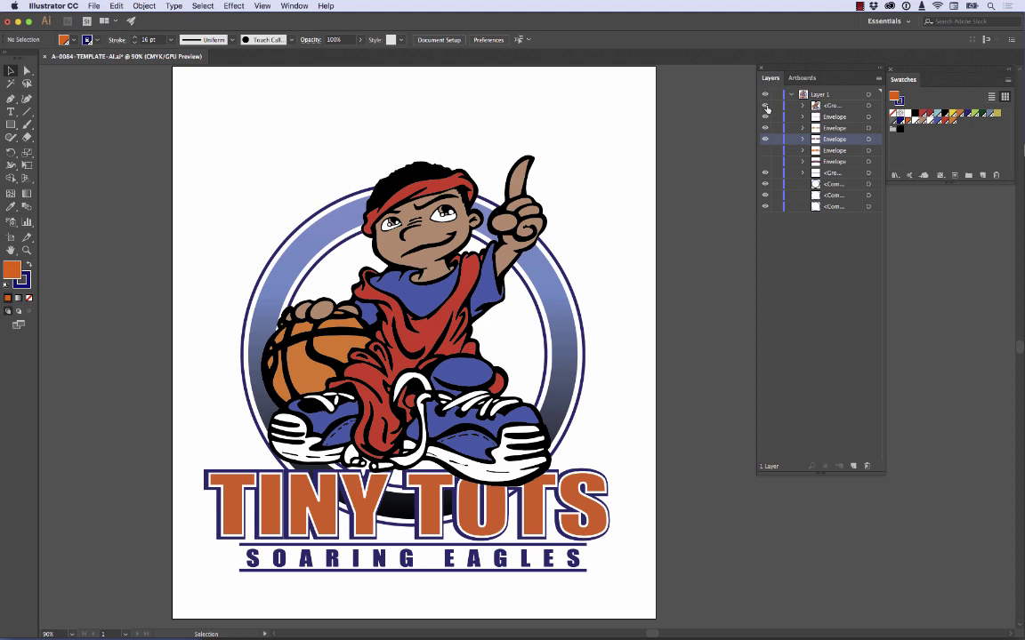
{"action": "left_click", "coordinate": [776, 129]}
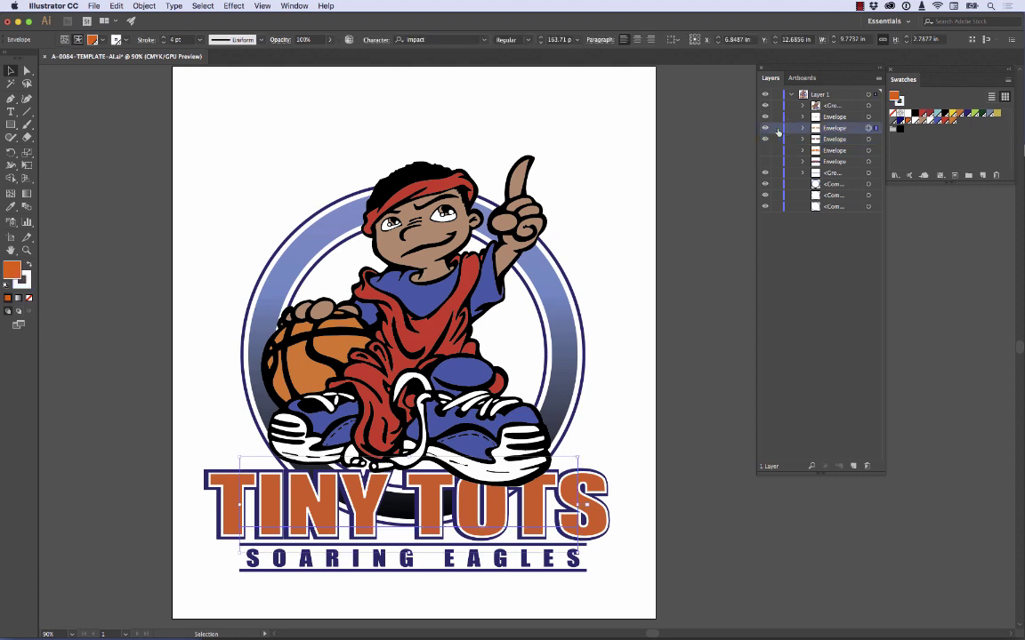
{"action": "left_click", "coordinate": [869, 130]}
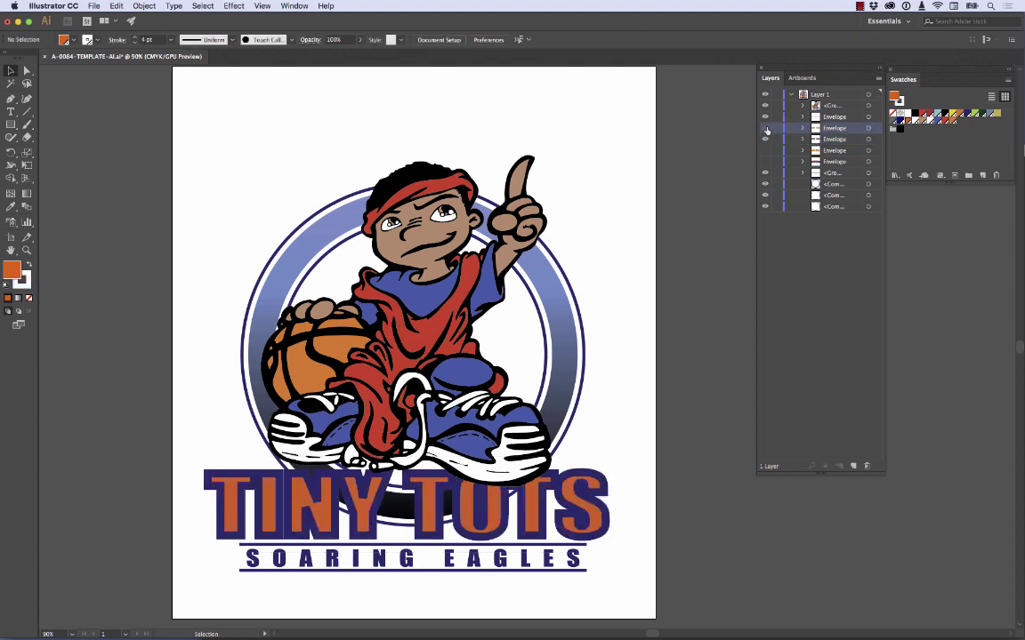
{"action": "left_click", "coordinate": [869, 130]}
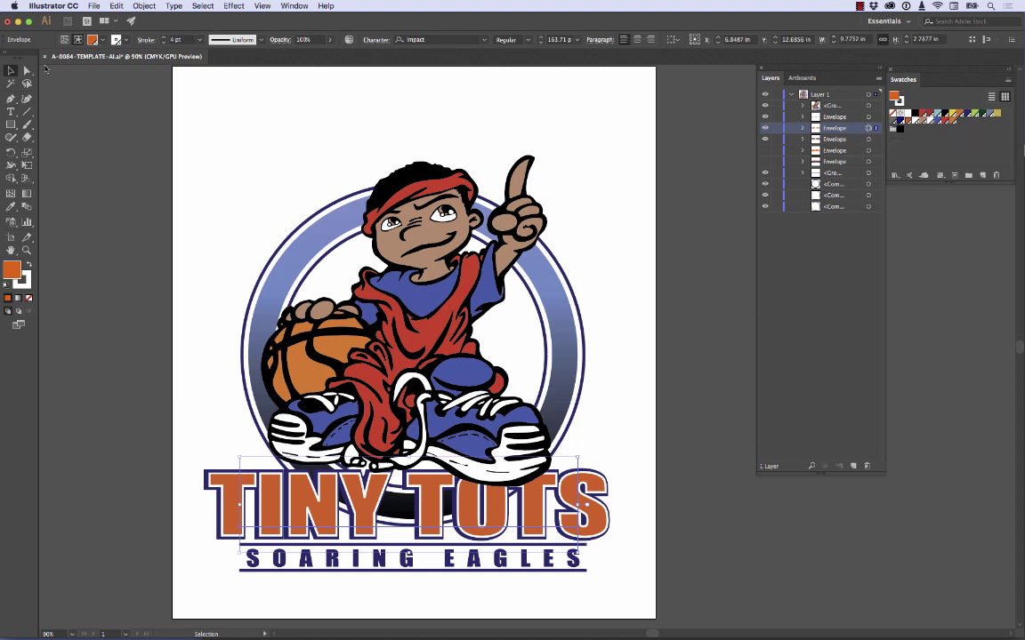
{"action": "left_click", "coordinate": [11, 111]}
{"action": "triple_click", "coordinate": [432, 513]}
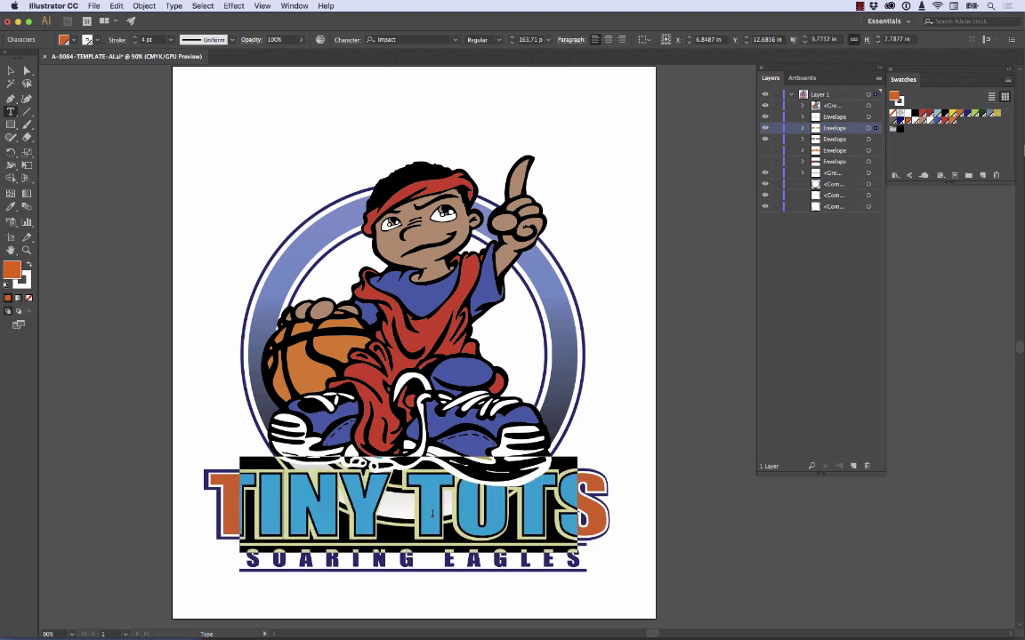
{"action": "left_click", "coordinate": [65, 39]}
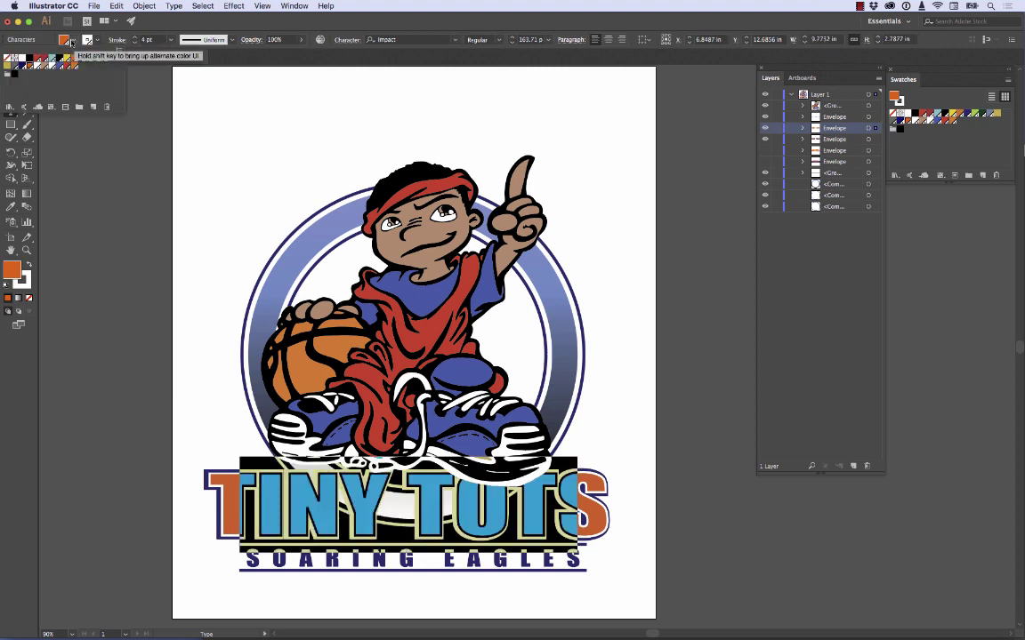
{"action": "left_click", "coordinate": [67, 68]}
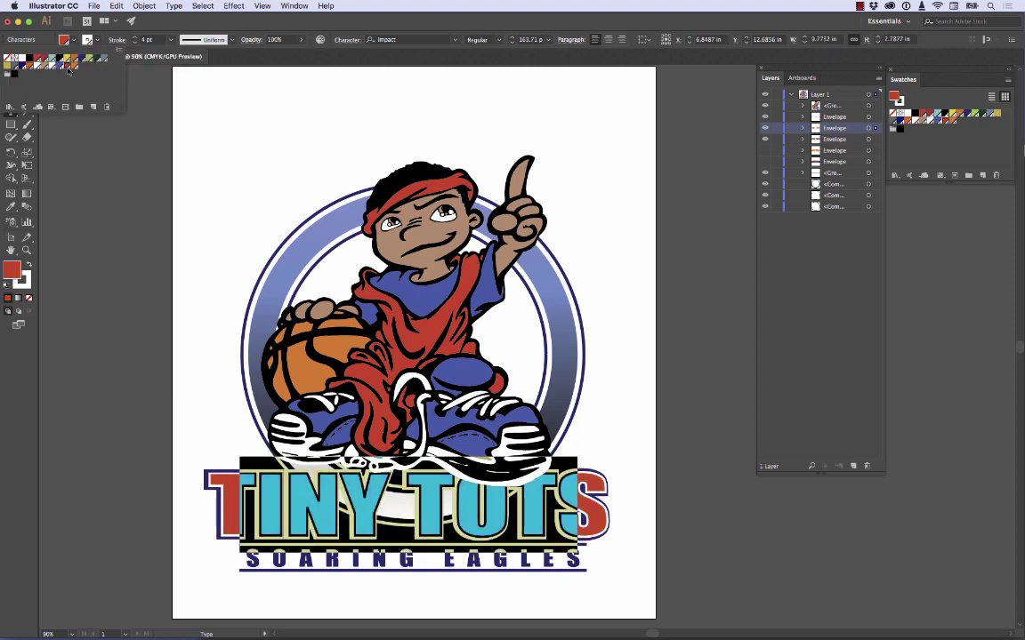
{"action": "key", "text": "Escape"}
{"action": "key", "text": "Escape"}
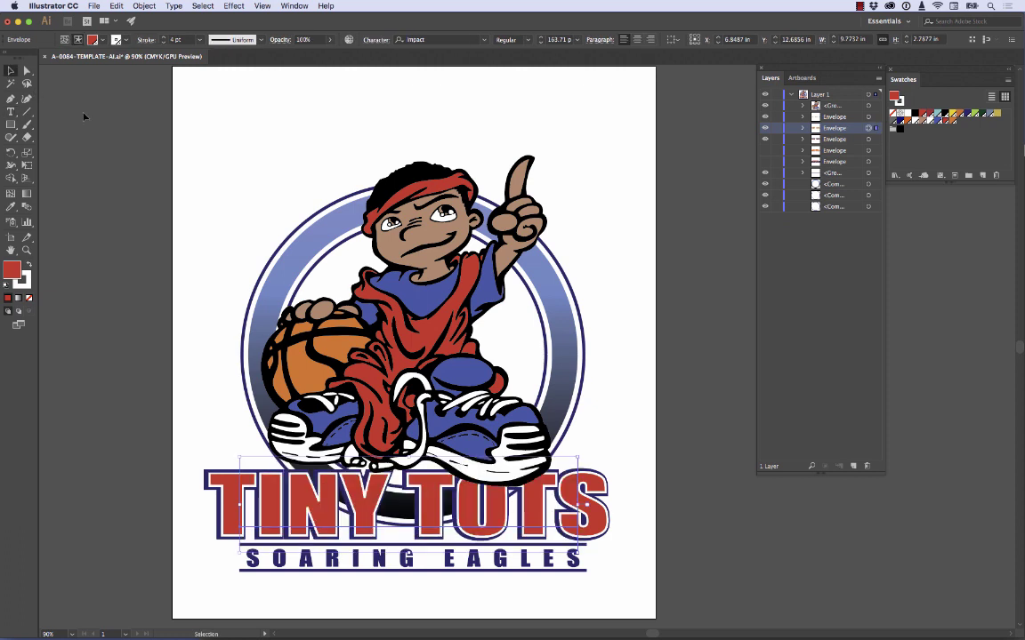
{"action": "left_click", "coordinate": [83, 117]}
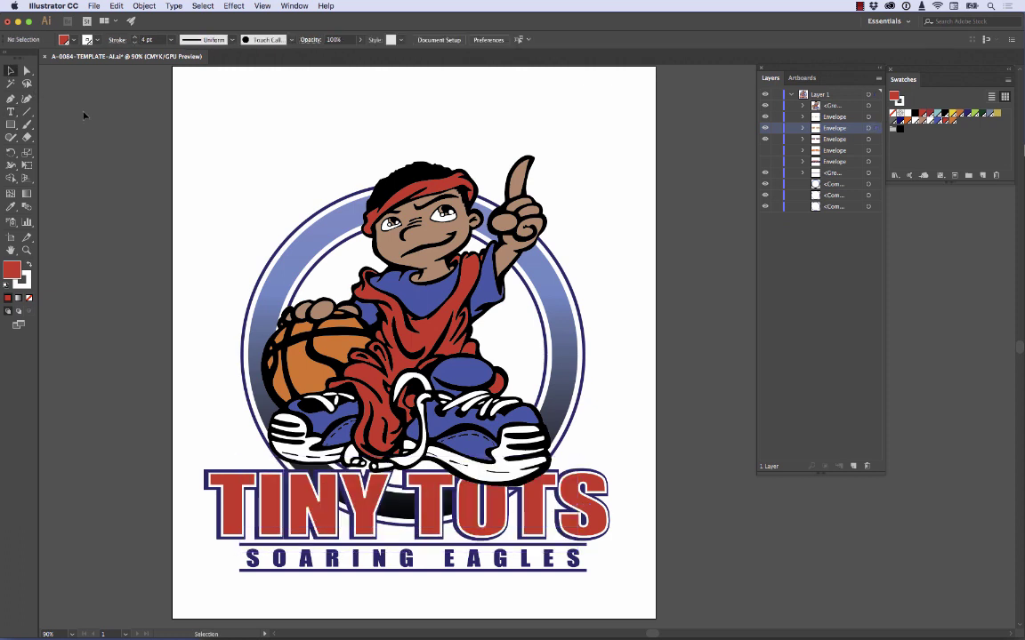
- Hide the white-outlined TINY TOTS envelope, give the blue-outlined text behind it the same red fill, and show the front envelope again
{"action": "left_click", "coordinate": [765, 129]}
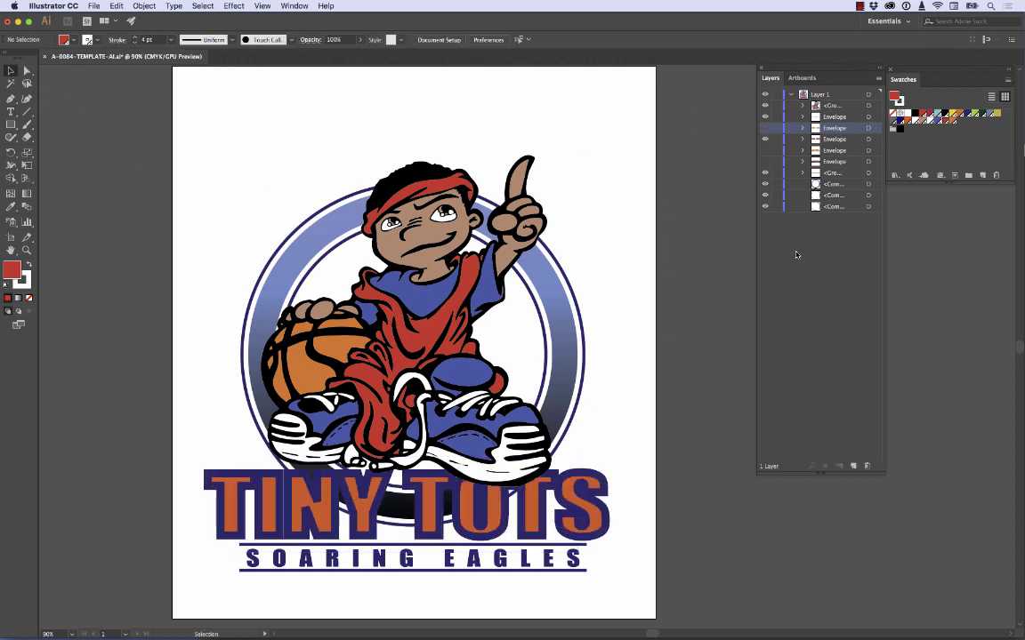
{"action": "left_click", "coordinate": [825, 140]}
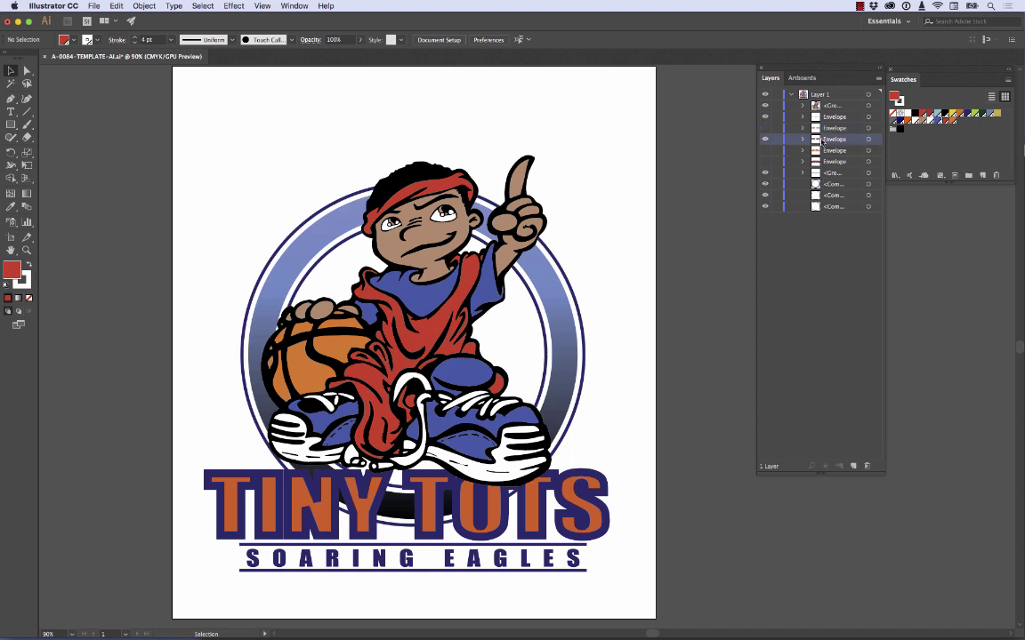
{"action": "left_click", "coordinate": [868, 140]}
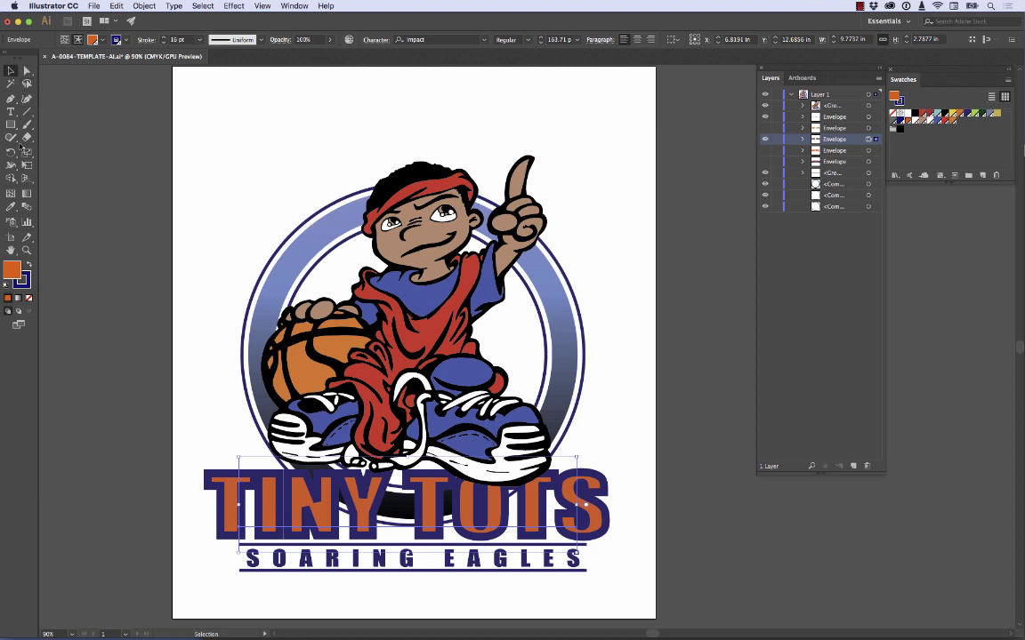
{"action": "left_click", "coordinate": [10, 111]}
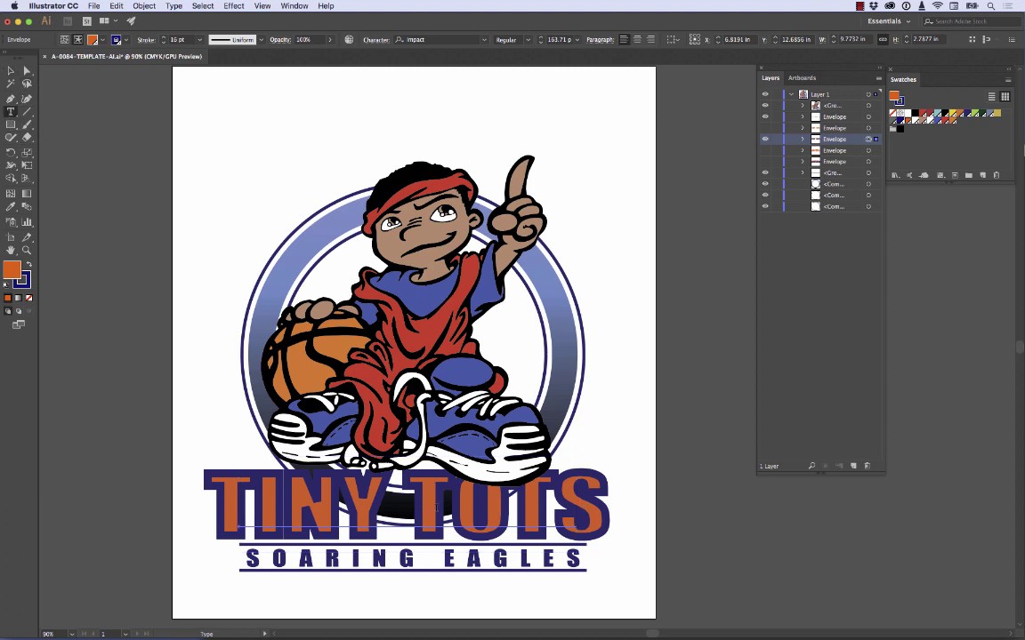
{"action": "left_click", "coordinate": [436, 507]}
{"action": "key", "text": "super+a"}
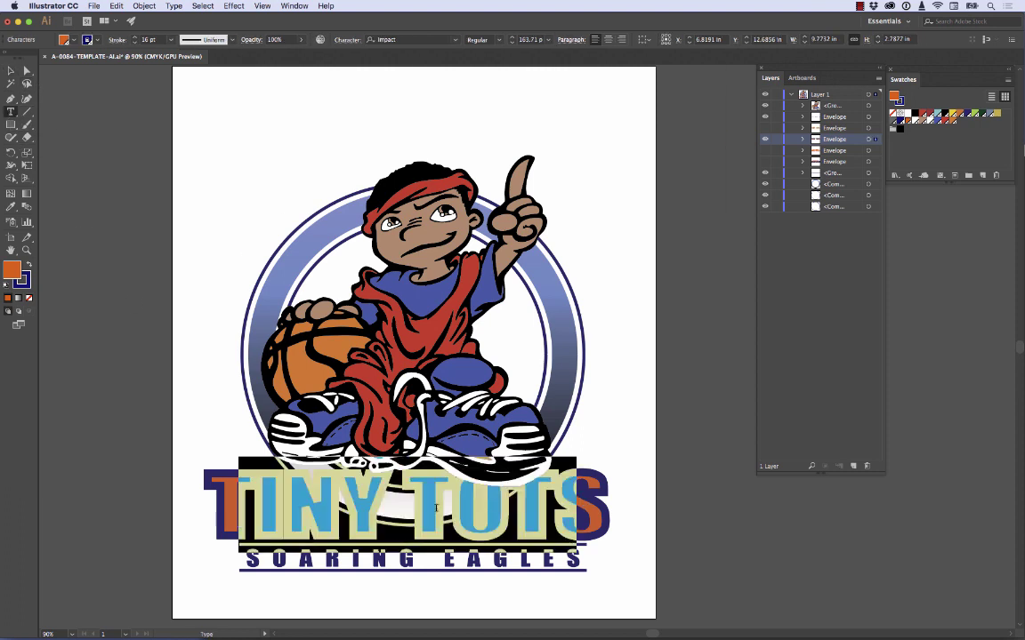
{"action": "left_click", "coordinate": [65, 40]}
{"action": "left_click", "coordinate": [68, 68]}
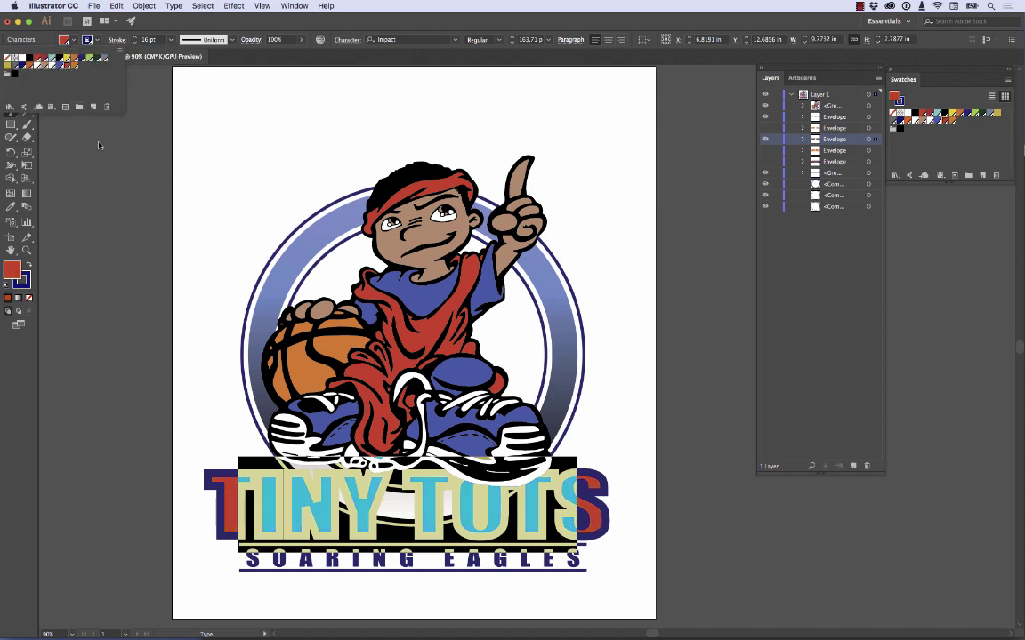
{"action": "left_click", "coordinate": [11, 70]}
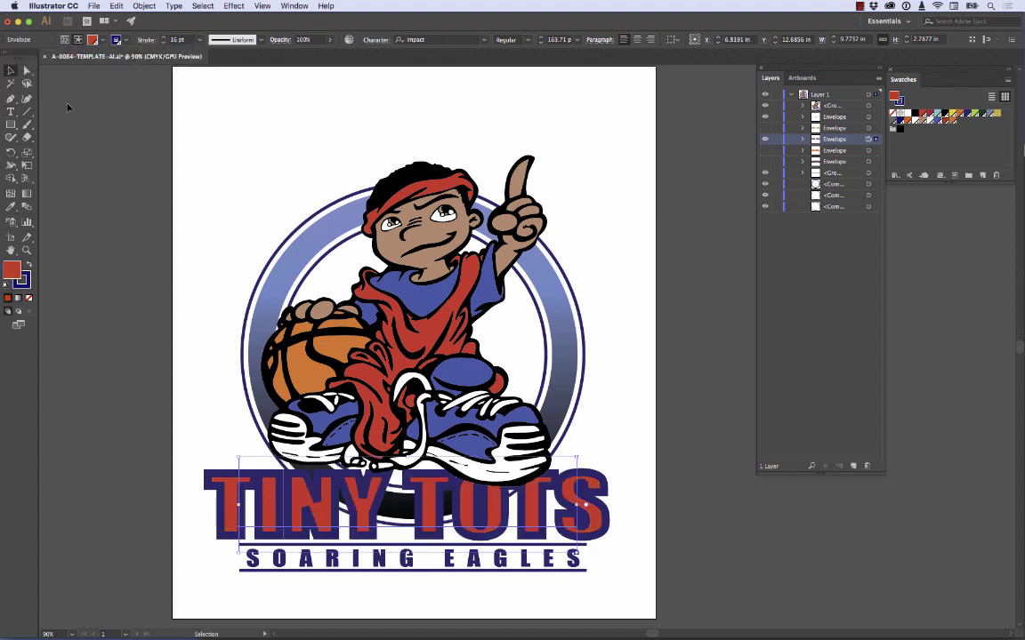
{"action": "left_click", "coordinate": [765, 128]}
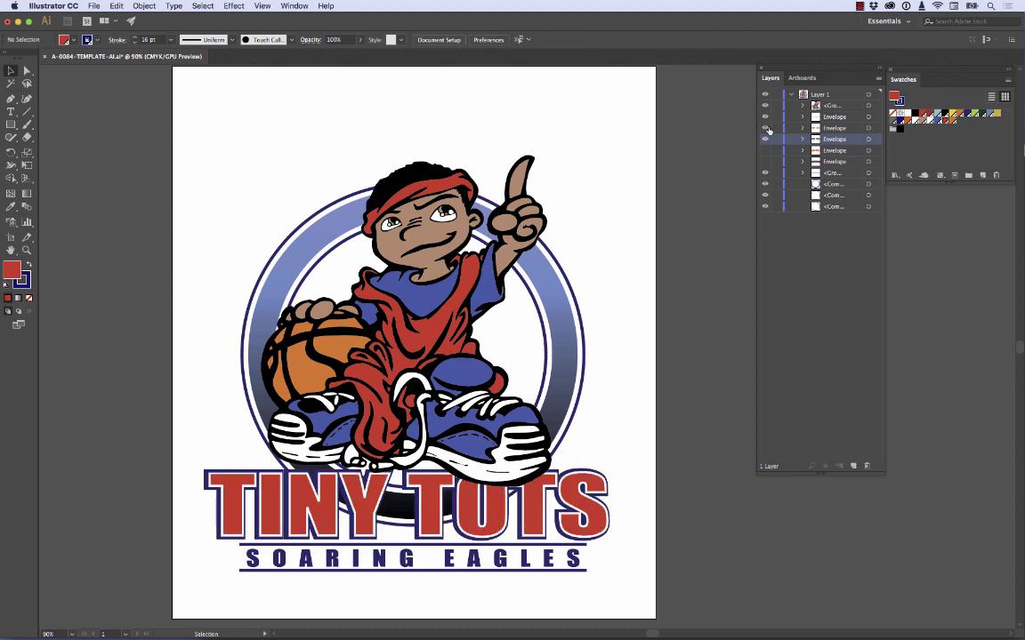
{"action": "left_click", "coordinate": [787, 191]}
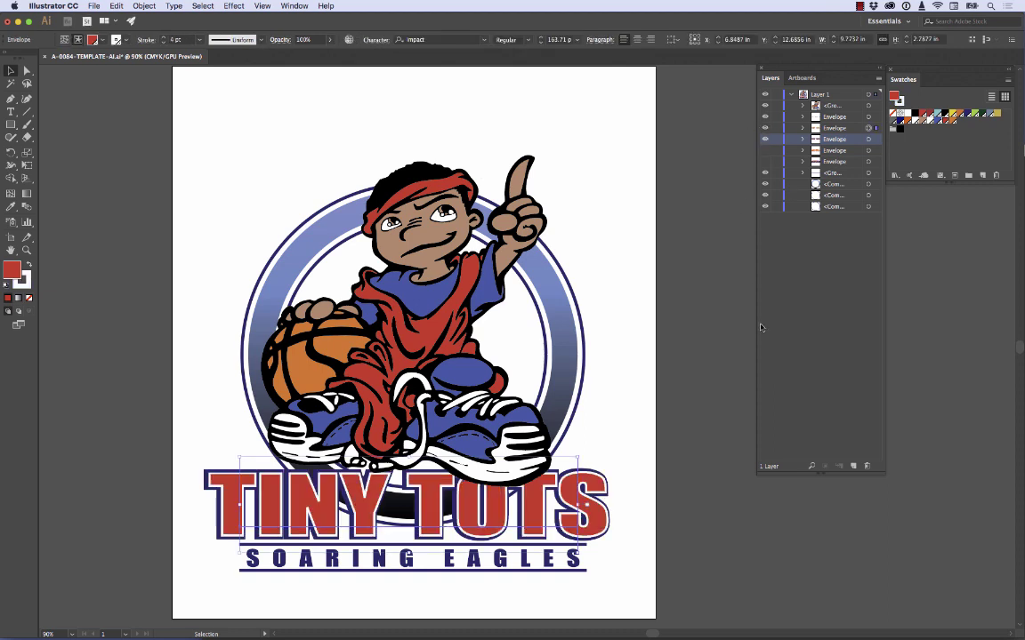
{"action": "left_click", "coordinate": [709, 355]}
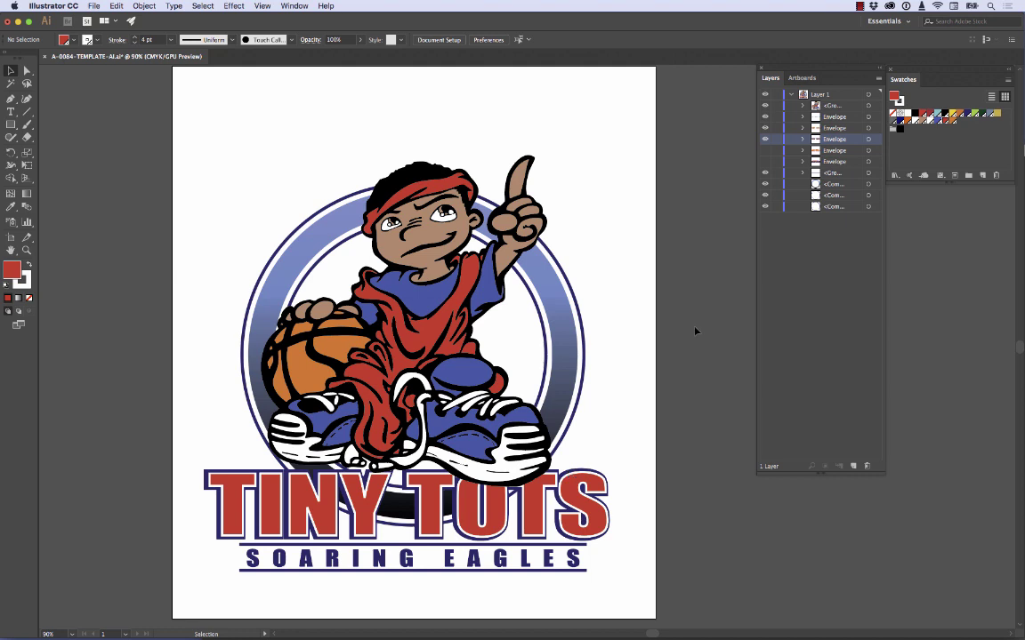
- Hide the white-outlined TINY TOTS envelope, change the stroke of the text behind it to the boy's lighter blue swatch, and show the front envelope again
{"action": "left_click", "coordinate": [765, 129]}
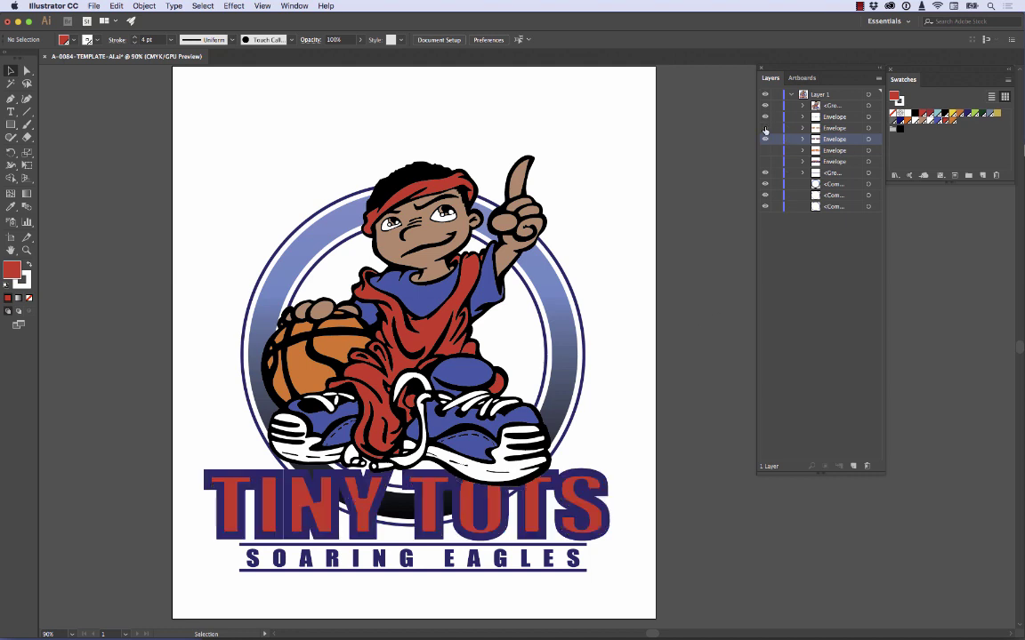
{"action": "left_click", "coordinate": [868, 140]}
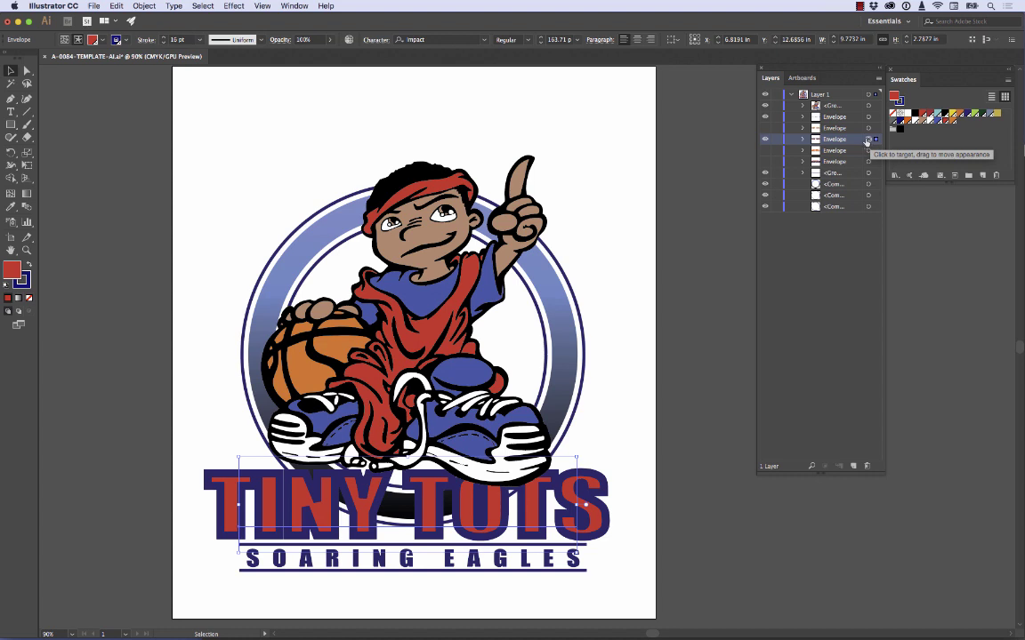
{"action": "left_click", "coordinate": [11, 112]}
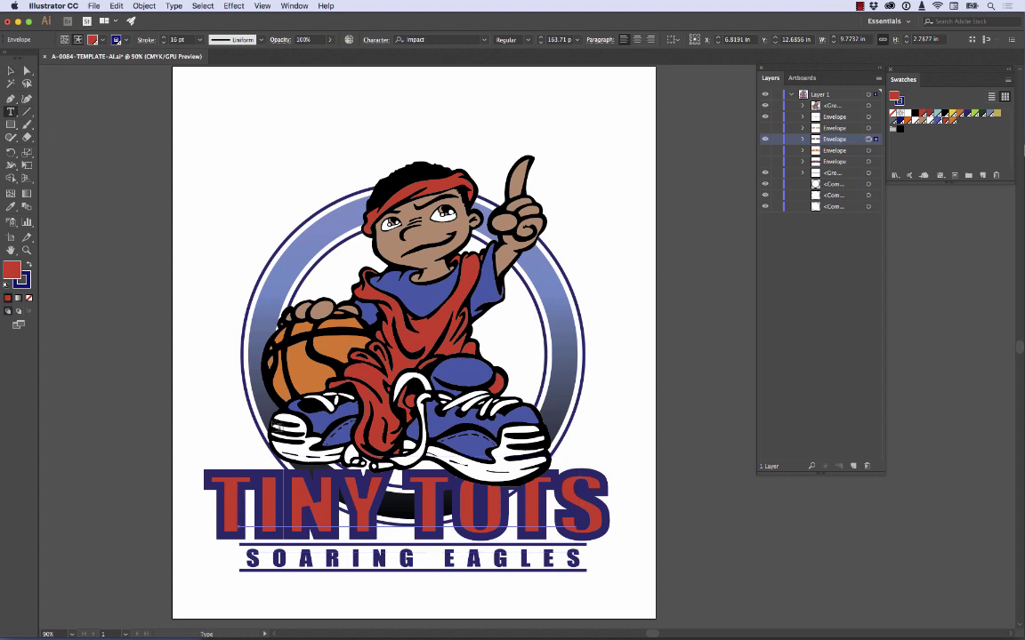
{"action": "triple_click", "coordinate": [391, 472]}
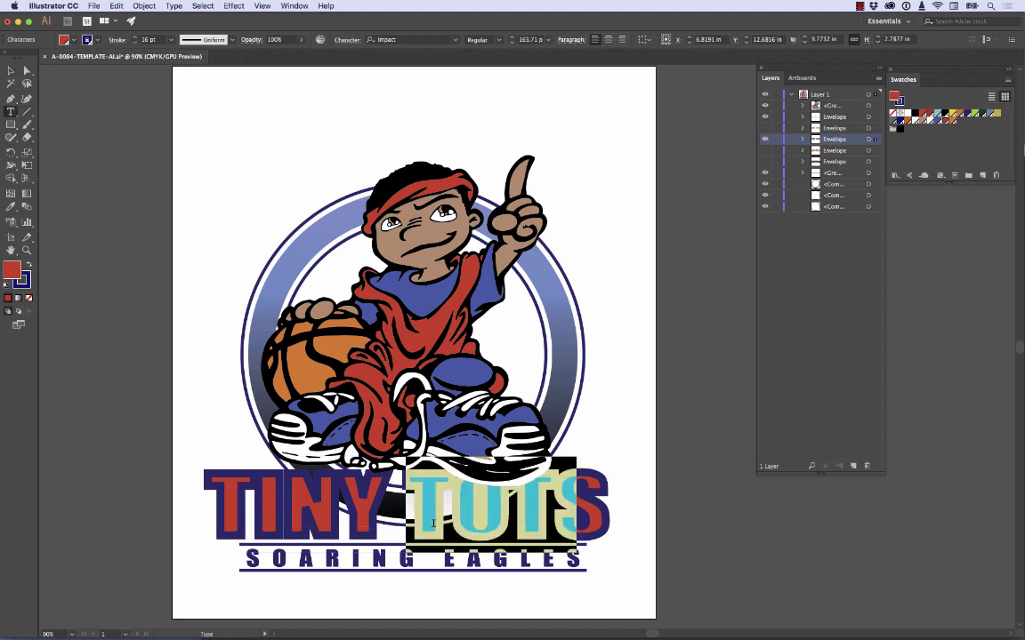
{"action": "left_click", "coordinate": [88, 40]}
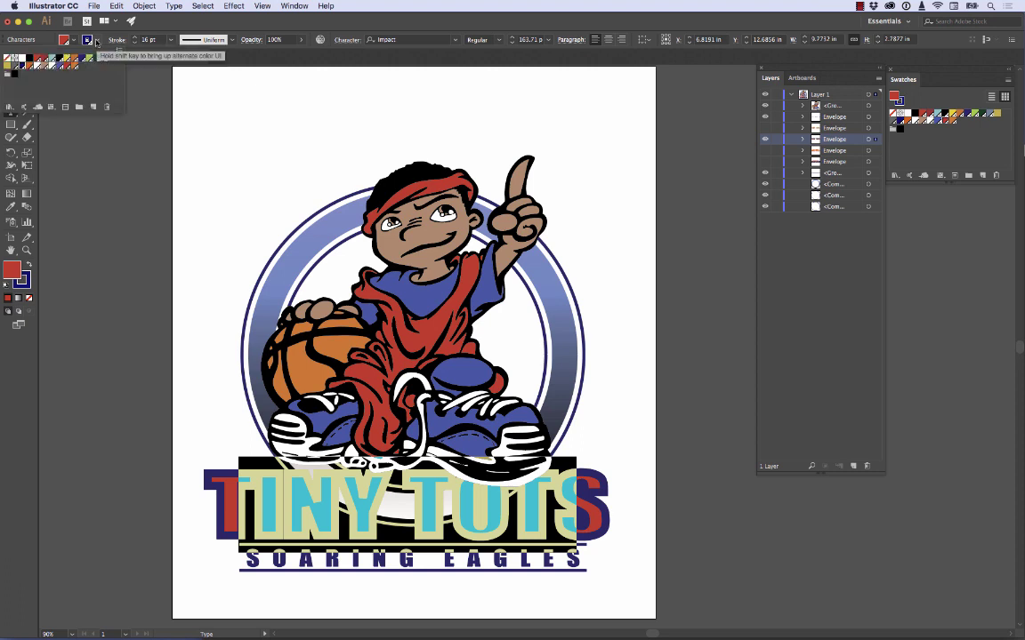
{"action": "left_click", "coordinate": [57, 68]}
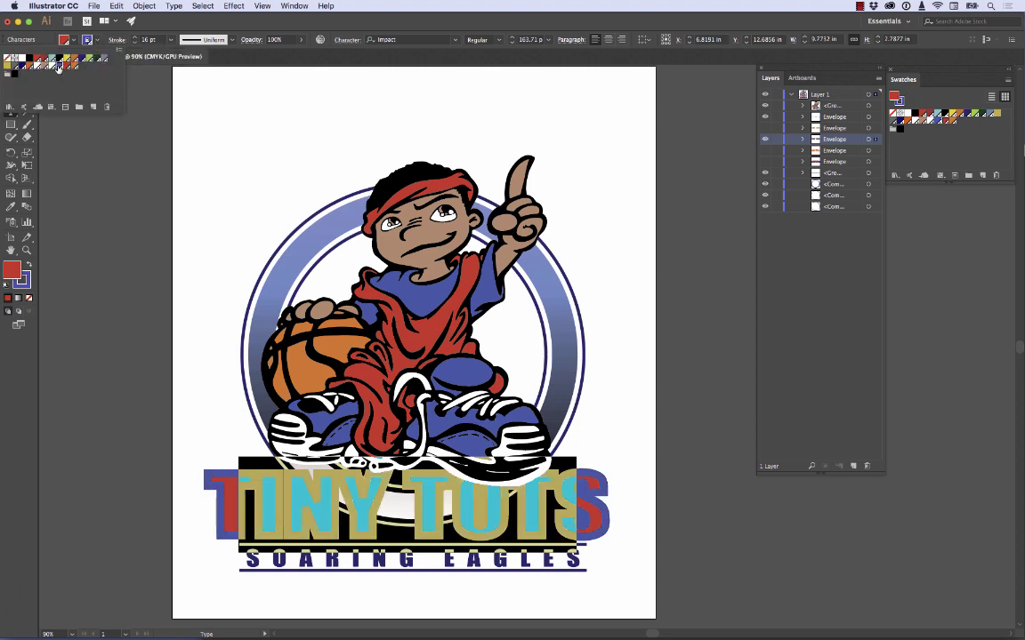
{"action": "left_click", "coordinate": [89, 152]}
{"action": "left_click", "coordinate": [10, 71]}
{"action": "left_click", "coordinate": [76, 142]}
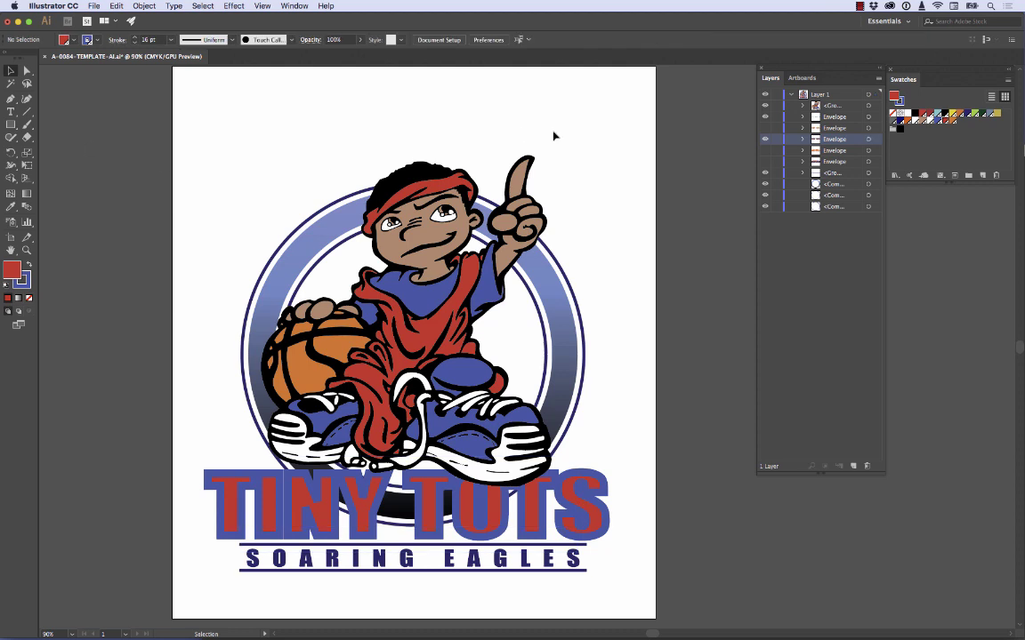
{"action": "left_click", "coordinate": [765, 128]}
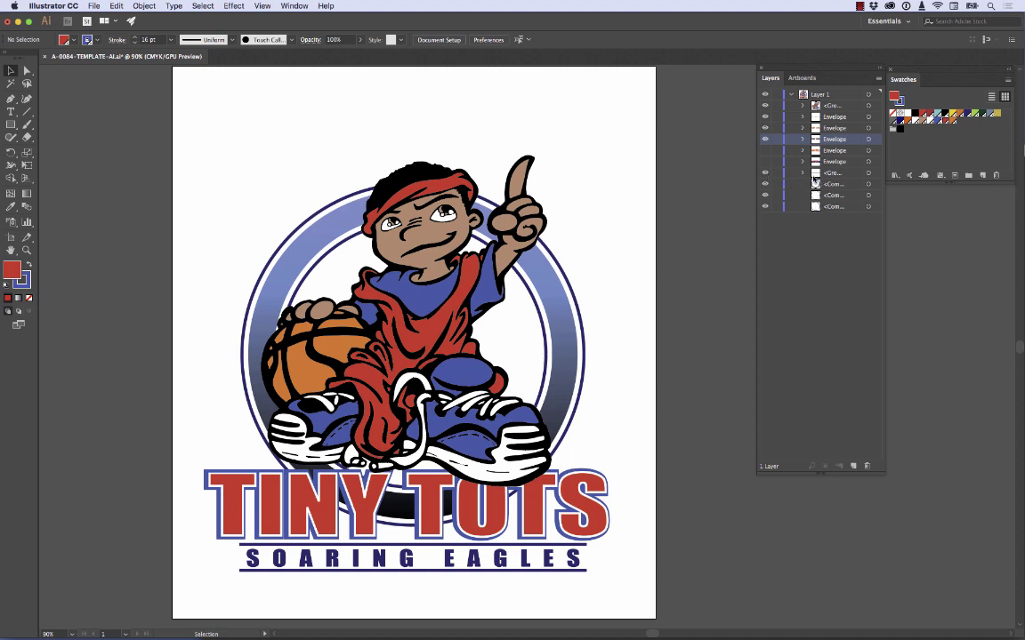
- Identify the wide ring by toggling its visibility, then recolour its gradient's first stop with the boy's blue and its last stop with the black swatch
{"action": "left_click", "coordinate": [765, 185]}
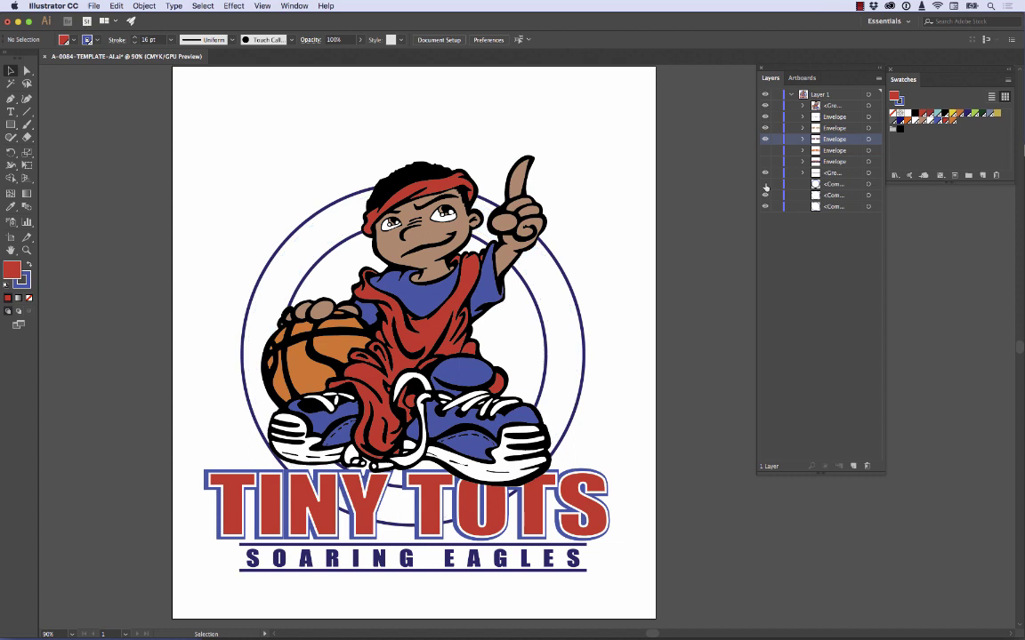
{"action": "left_click", "coordinate": [765, 185]}
{"action": "left_click", "coordinate": [765, 185]}
{"action": "left_click", "coordinate": [765, 185]}
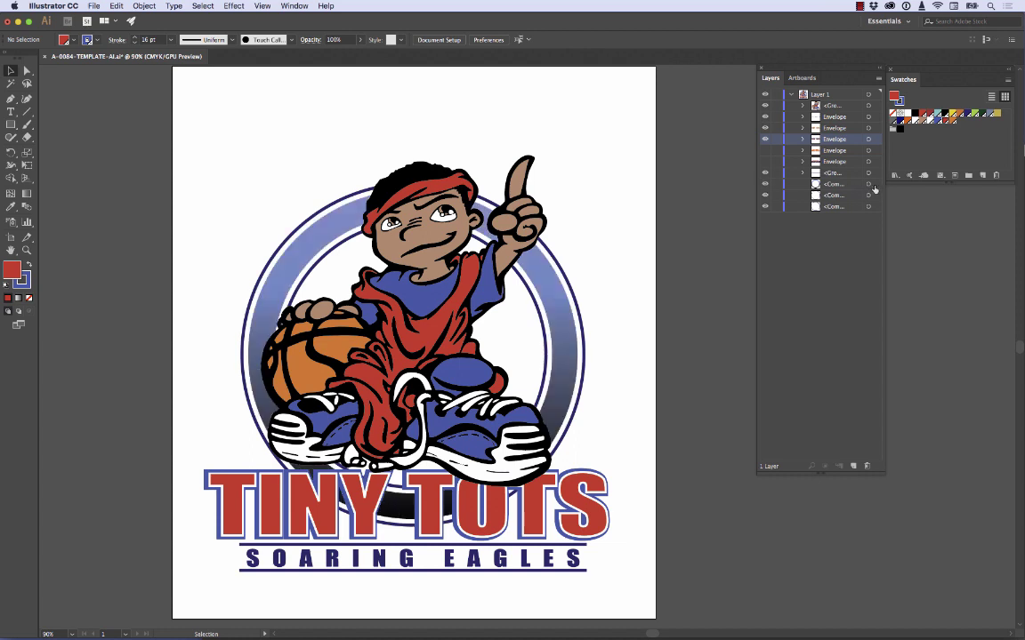
{"action": "left_click", "coordinate": [868, 184]}
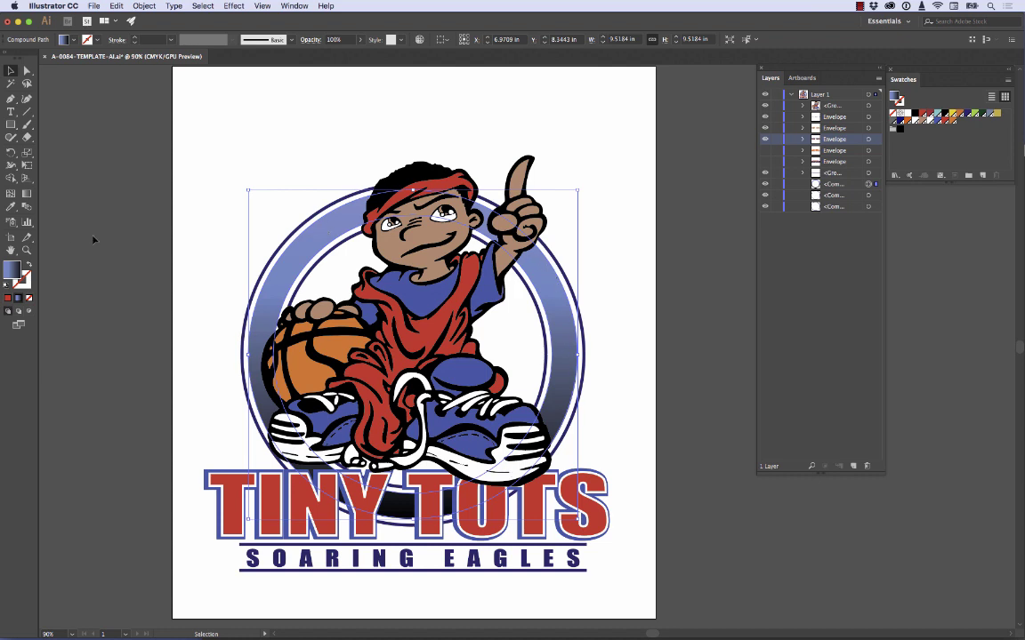
{"action": "double_click", "coordinate": [27, 194]}
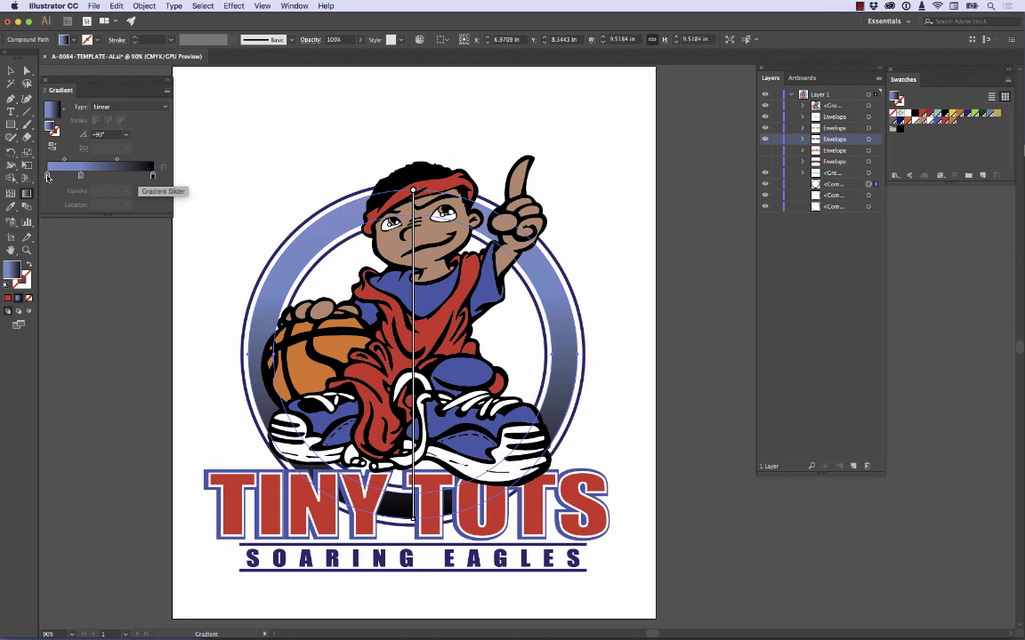
{"action": "double_click", "coordinate": [47, 176]}
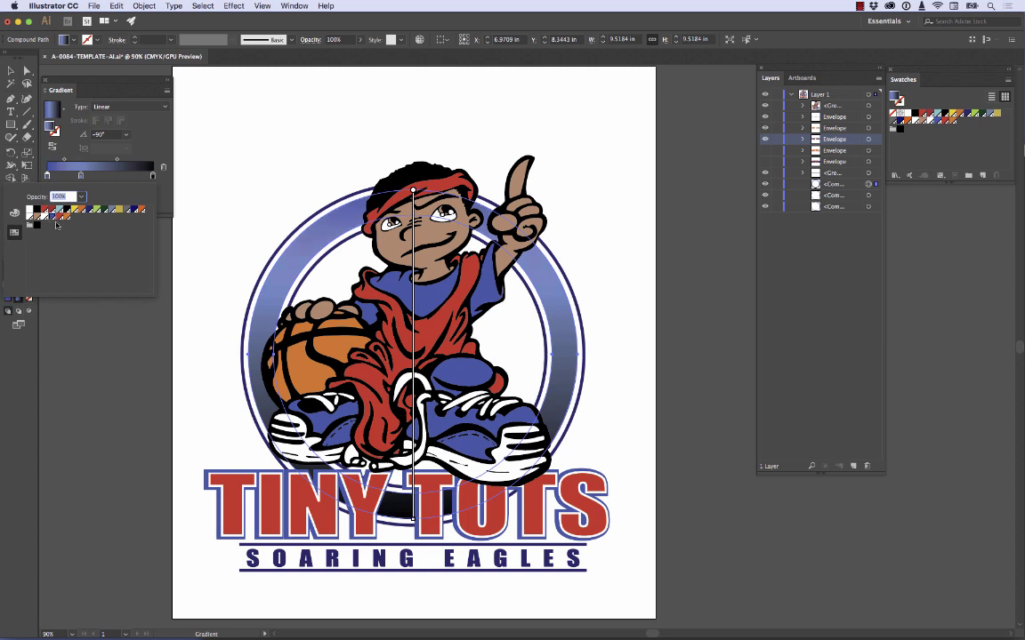
{"action": "left_click", "coordinate": [166, 204]}
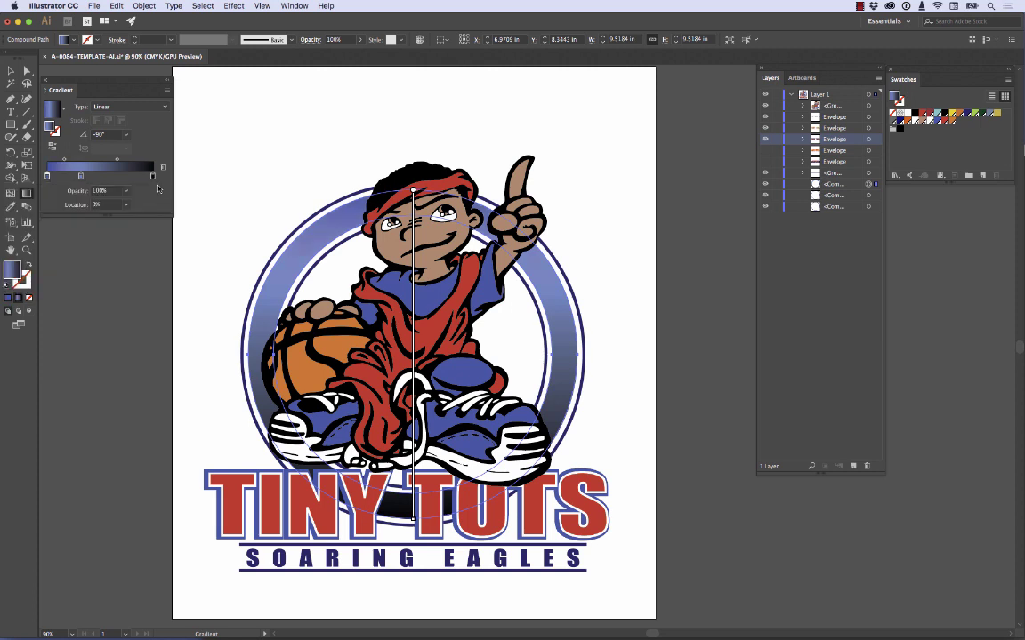
{"action": "double_click", "coordinate": [153, 176]}
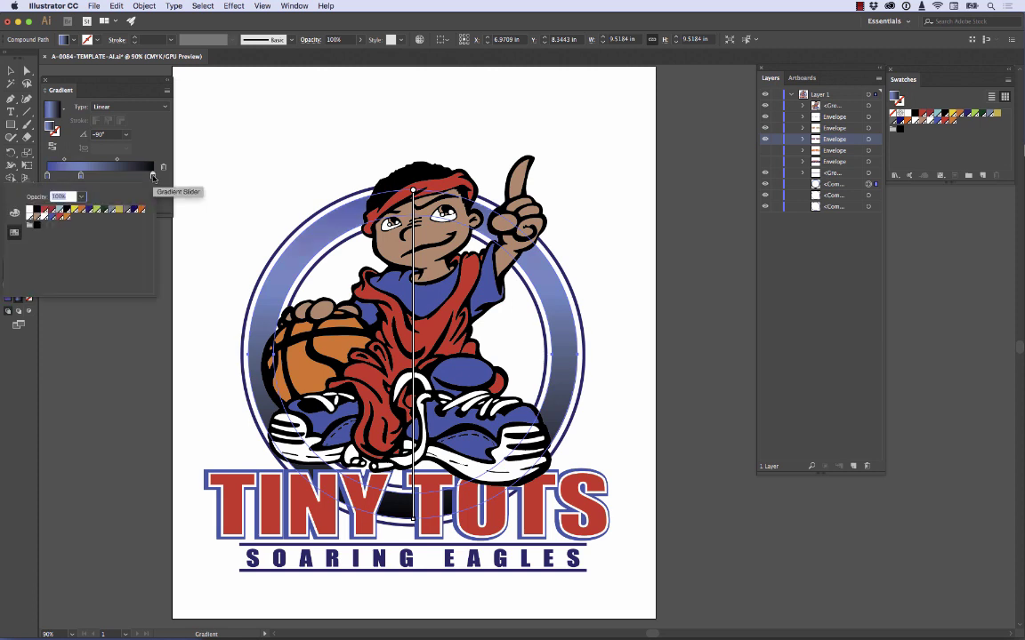
{"action": "left_click", "coordinate": [65, 211]}
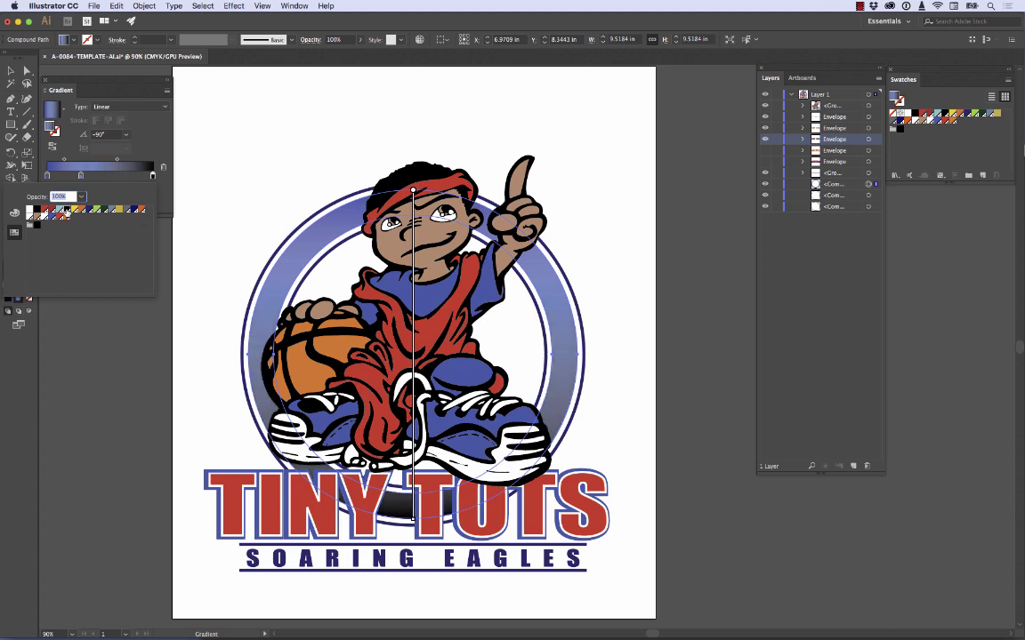
{"action": "left_click", "coordinate": [166, 199]}
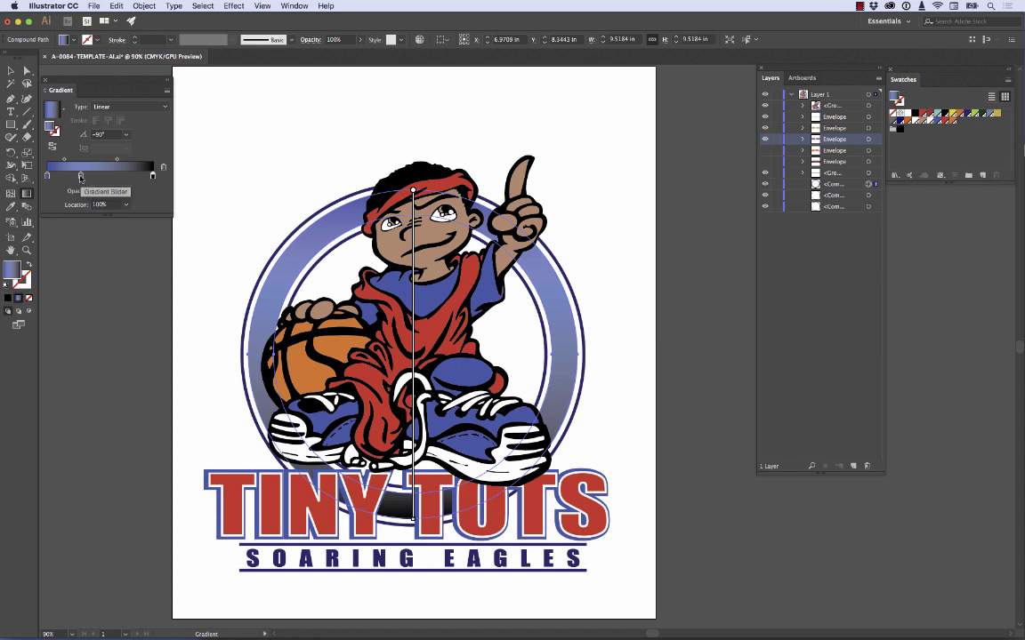
- Remove the middle stop from the wide ring's gradient, set the midpoint at about 48%, and deselect the ring
{"action": "left_click_drag", "start_coordinate": [80, 176], "coordinate": [79, 190]}
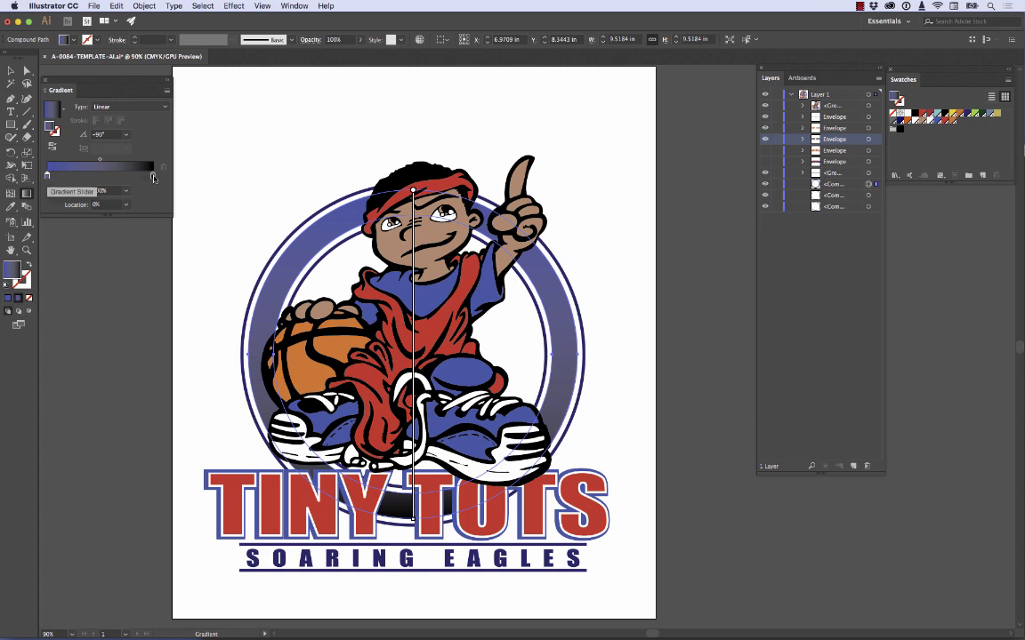
{"action": "left_click_drag", "start_coordinate": [100, 162], "coordinate": [113, 161]}
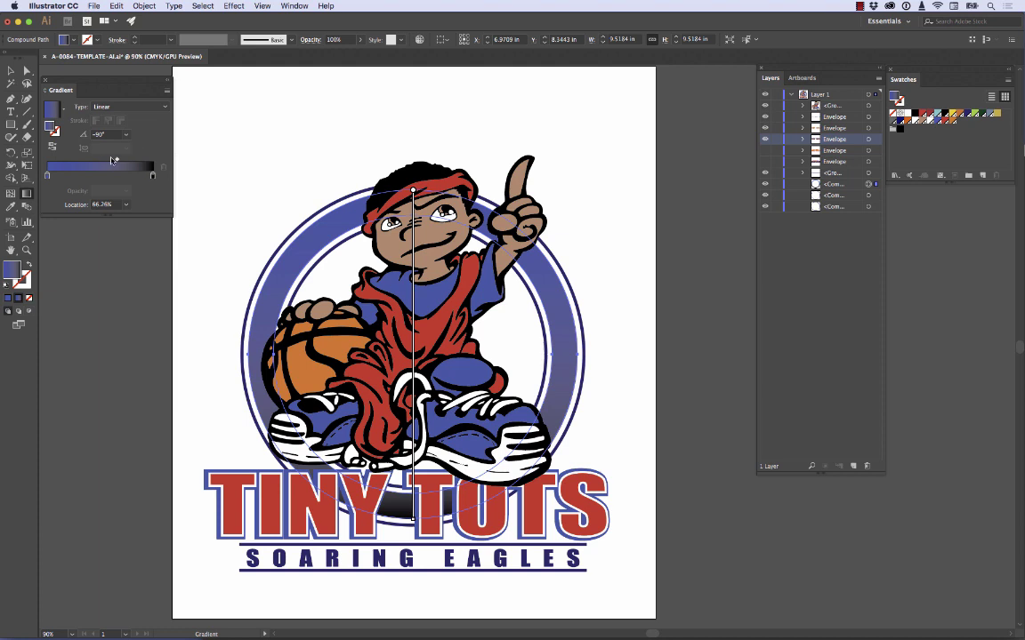
{"action": "mouse_move", "coordinate": [116, 160]}
{"action": "left_mouse_down"}
{"action": "mouse_move", "coordinate": [136, 161]}
{"action": "mouse_move", "coordinate": [73, 163]}
{"action": "mouse_move", "coordinate": [99, 160]}
{"action": "left_mouse_up"}
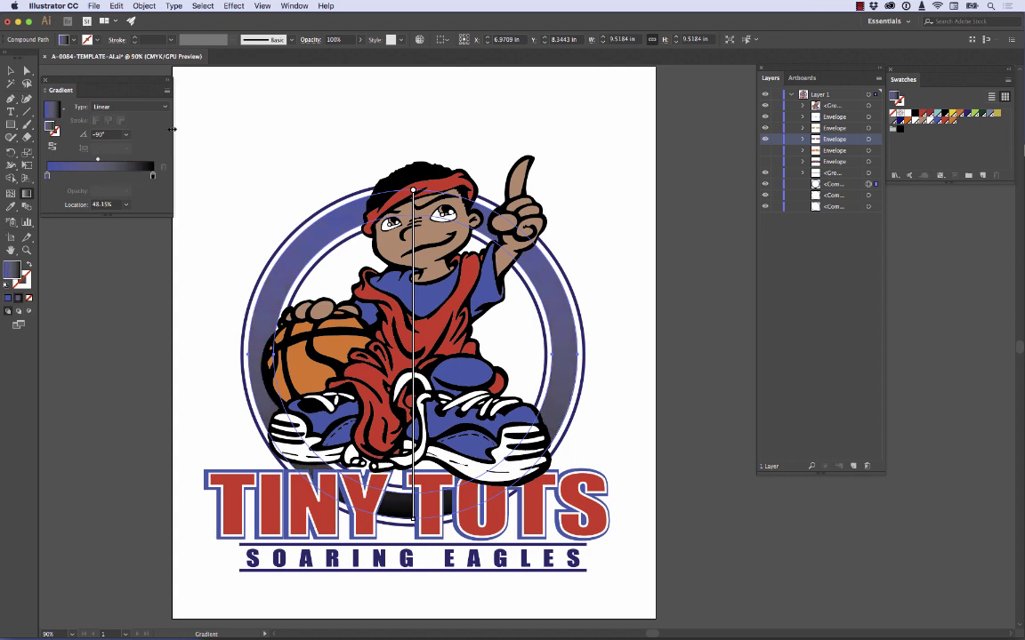
{"action": "left_click", "coordinate": [10, 71]}
{"action": "left_click", "coordinate": [49, 254]}
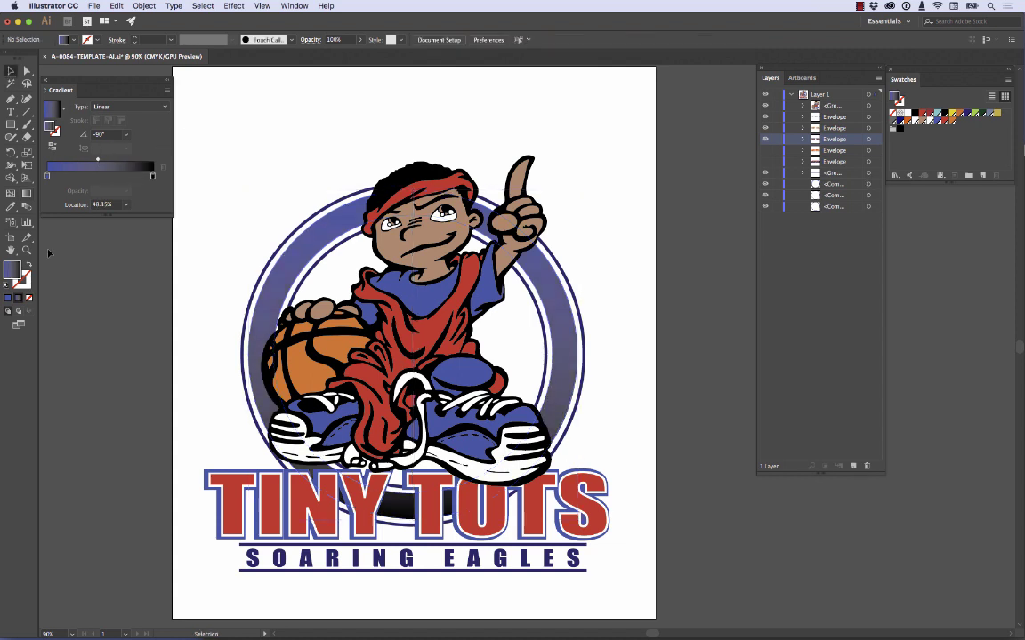
- Replace the wide ring's gradient fill with the solid red swatch that matches the lettering, and deselect the ring
{"action": "left_click", "coordinate": [75, 40]}
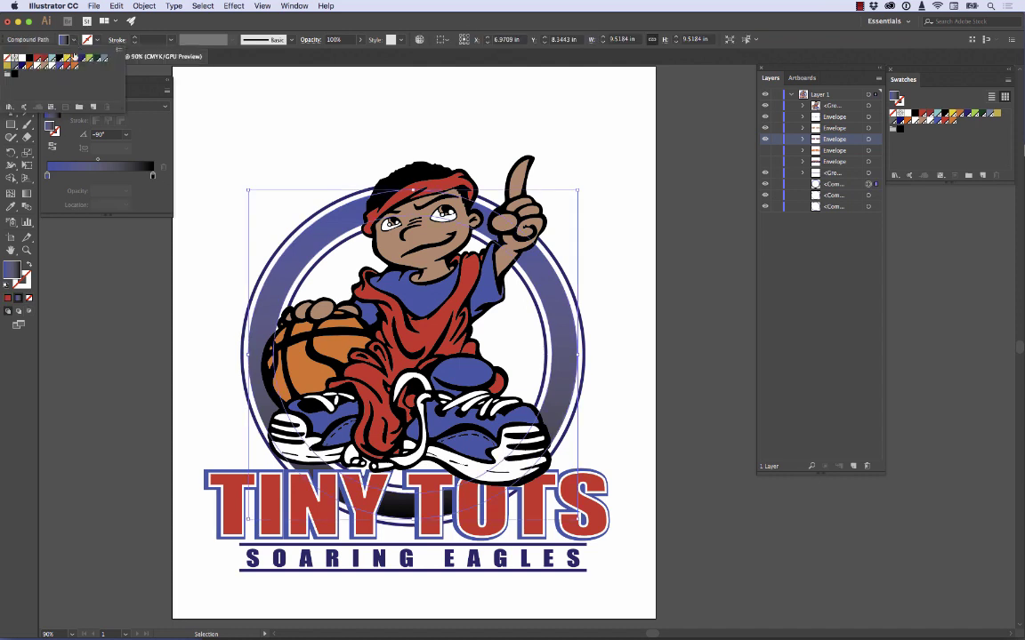
{"action": "left_click", "coordinate": [64, 66]}
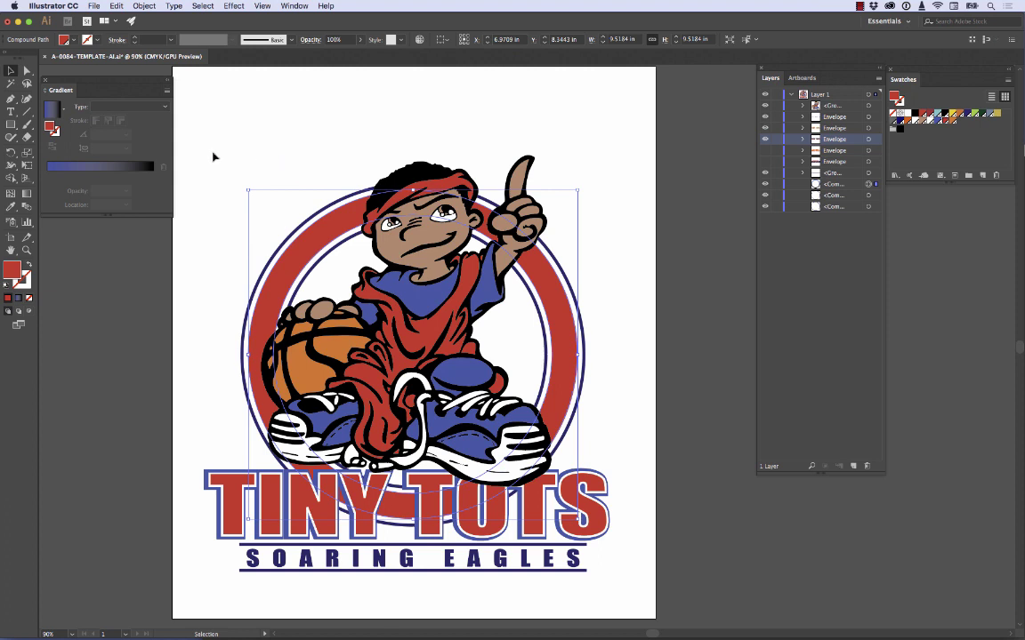
{"action": "left_click", "coordinate": [118, 285]}
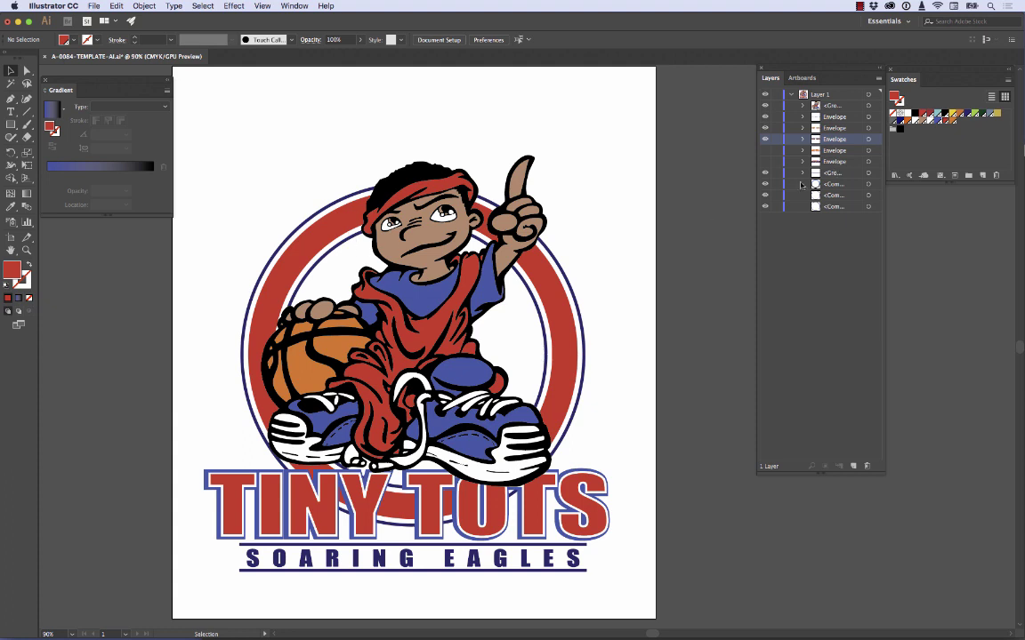
- Identify the thin outer ring by toggling path visibility and change its fill to the boy's lighter blue swatch
{"action": "left_click", "coordinate": [765, 184]}
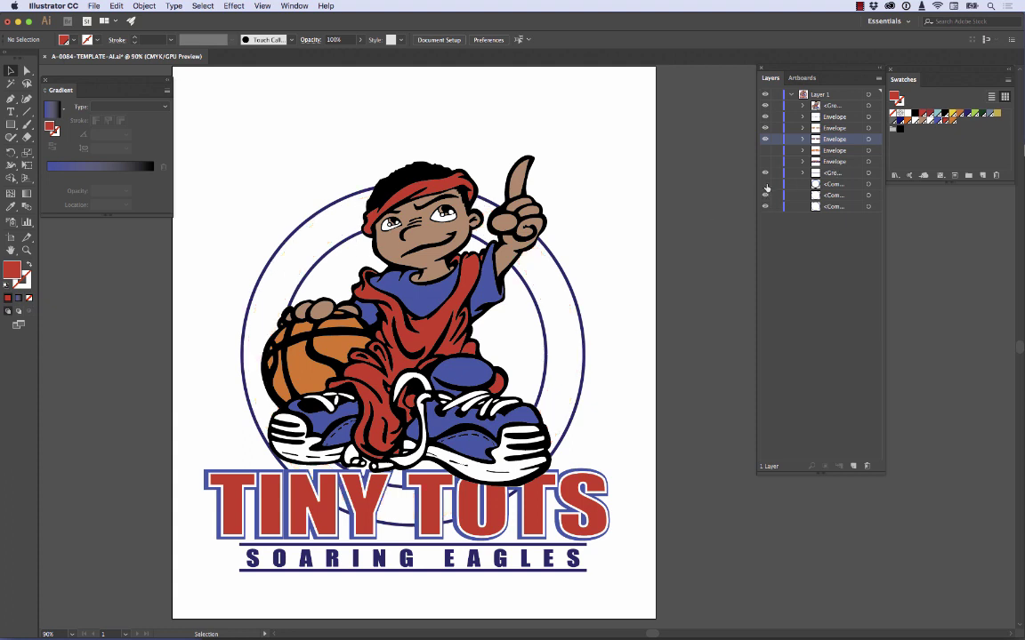
{"action": "left_click", "coordinate": [764, 184]}
{"action": "left_click", "coordinate": [765, 184]}
{"action": "left_click", "coordinate": [764, 195]}
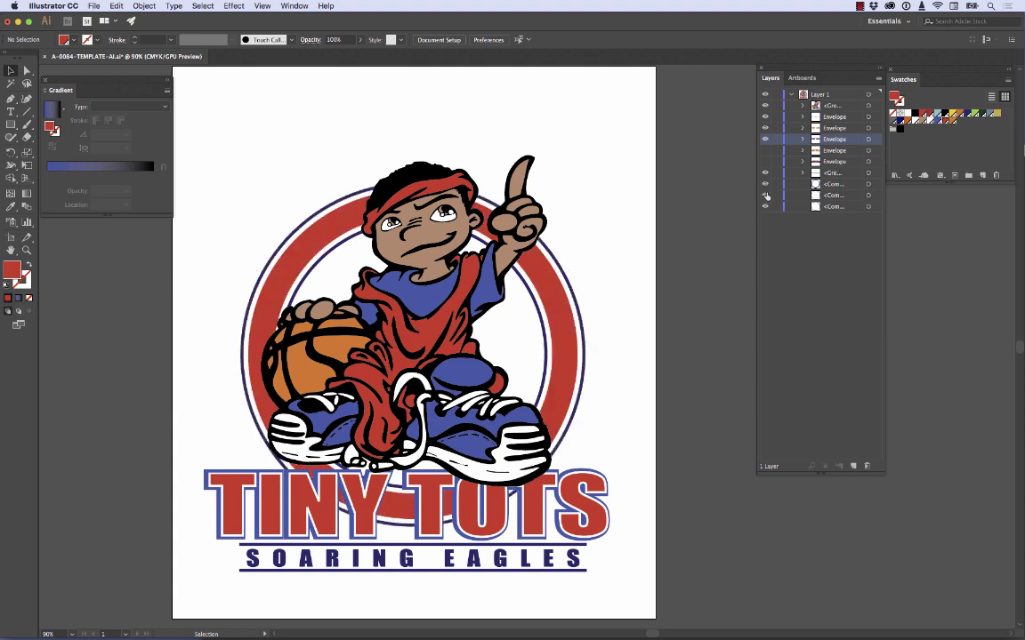
{"action": "left_click", "coordinate": [868, 195]}
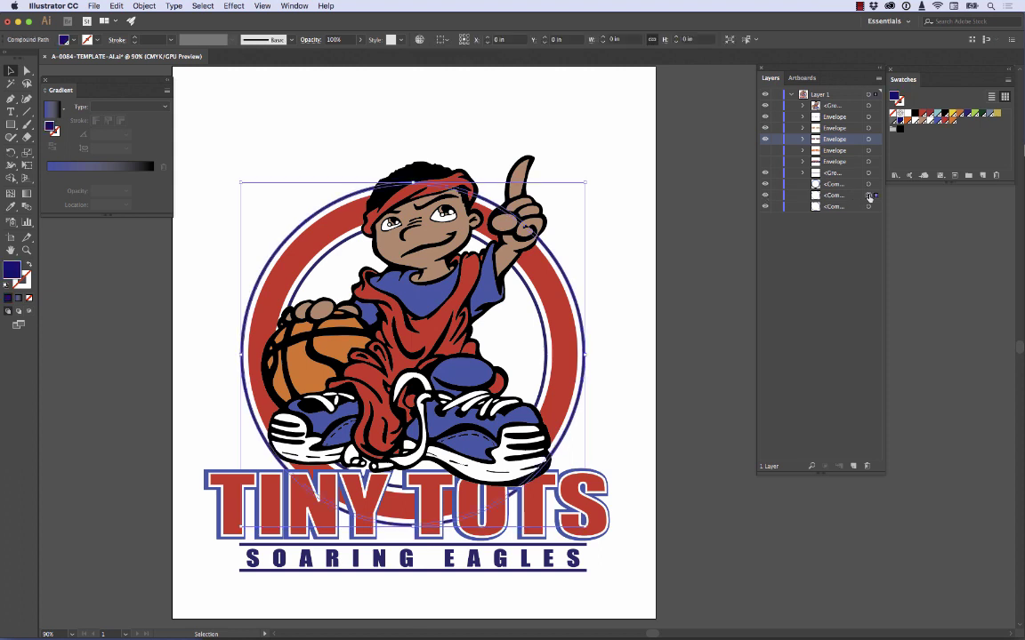
{"action": "left_click", "coordinate": [66, 39]}
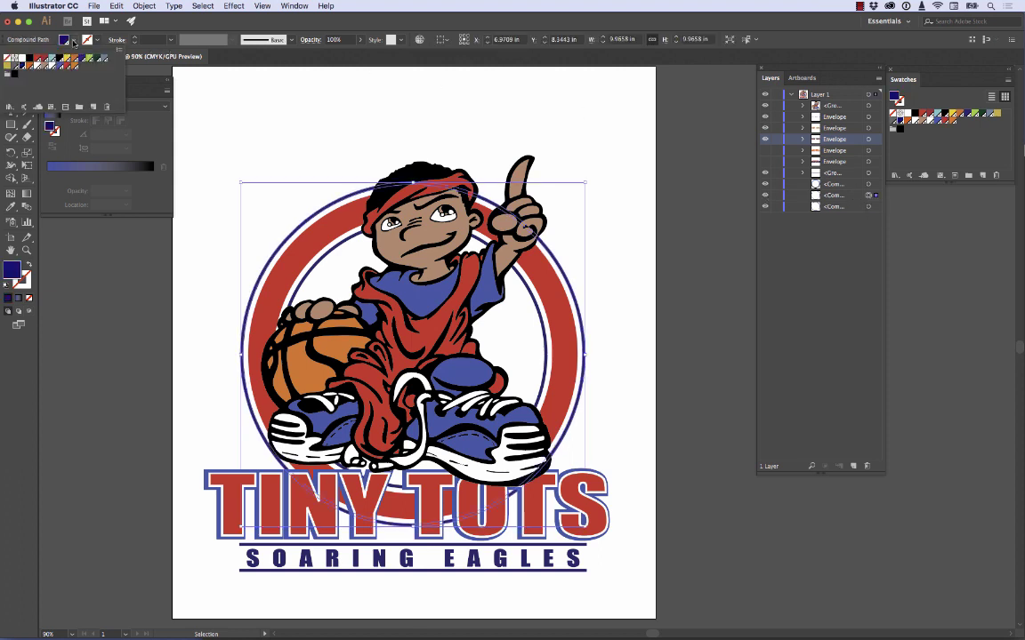
{"action": "left_click", "coordinate": [53, 62]}
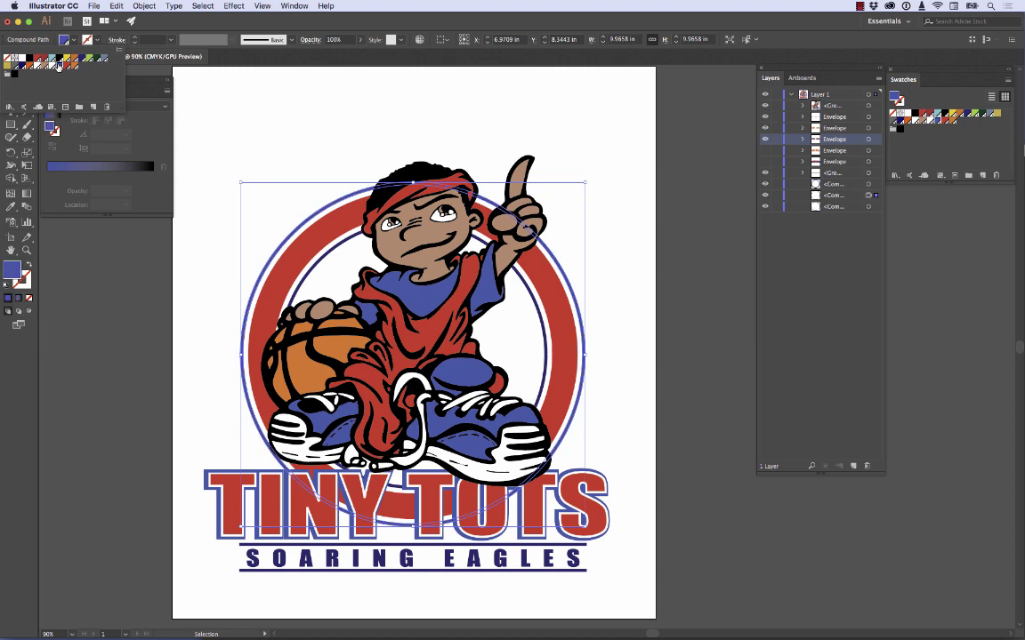
{"action": "left_click", "coordinate": [203, 106]}
{"action": "left_click", "coordinate": [660, 229]}
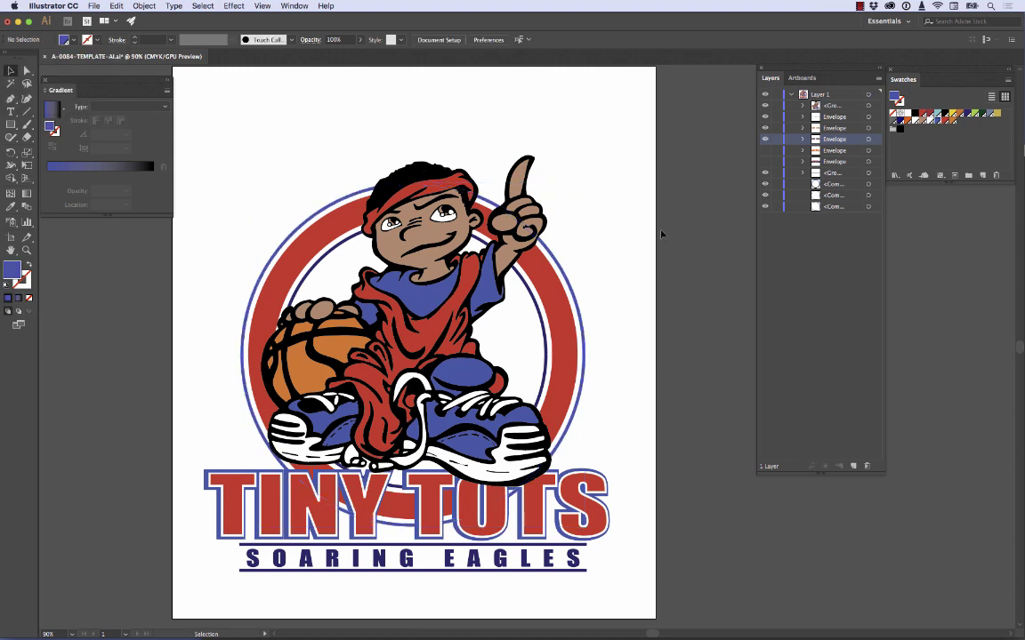
- Change the fill of the thin inner ring to the same lighter blue swatch and deselect it
{"action": "left_click", "coordinate": [764, 207]}
{"action": "left_click", "coordinate": [868, 206]}
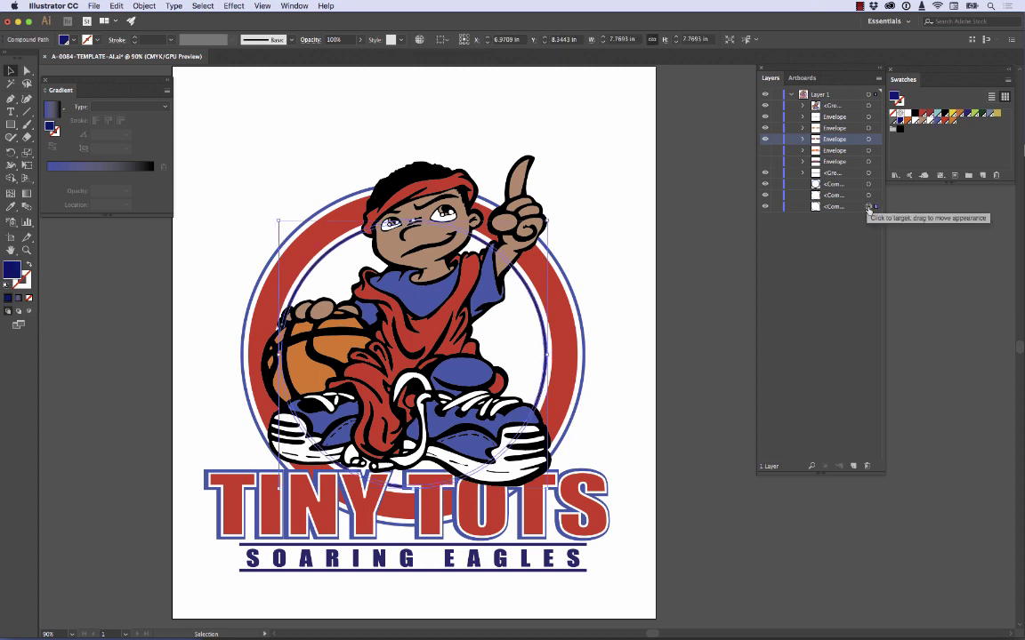
{"action": "left_click", "coordinate": [72, 40]}
{"action": "left_click", "coordinate": [60, 68]}
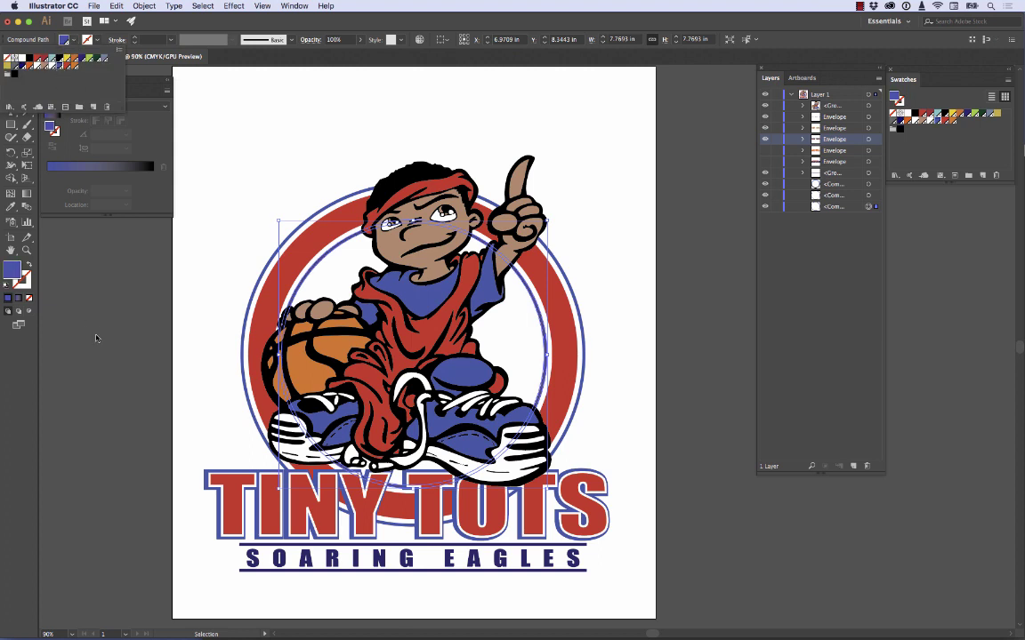
{"action": "left_click", "coordinate": [95, 307]}
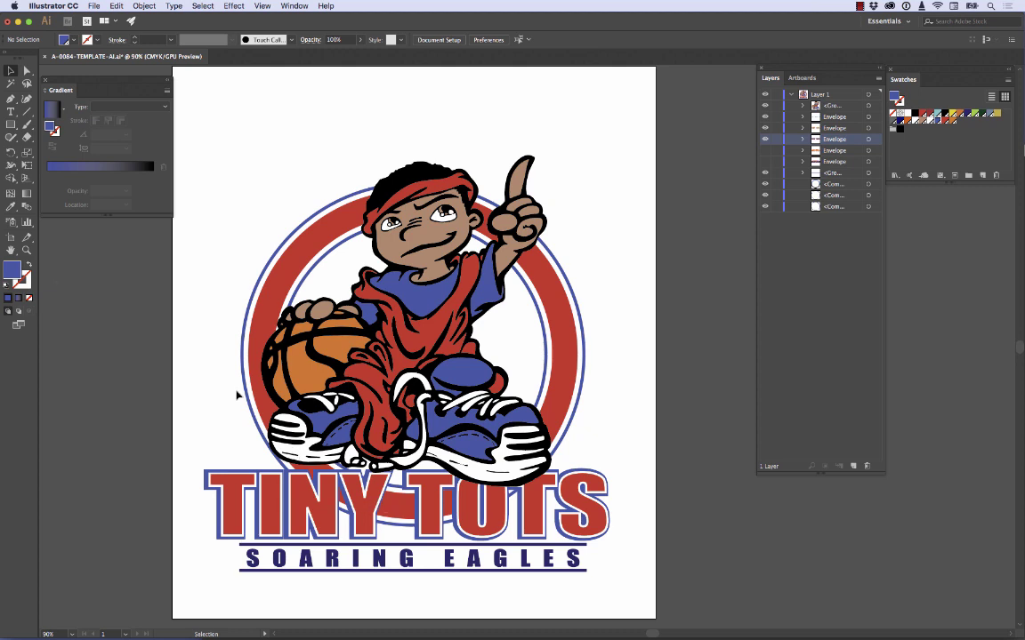
- Draw a white rectangle without a stroke, about 12 by 2.27 in, covering the TINY TOTS lettering
{"action": "left_click", "coordinate": [74, 40]}
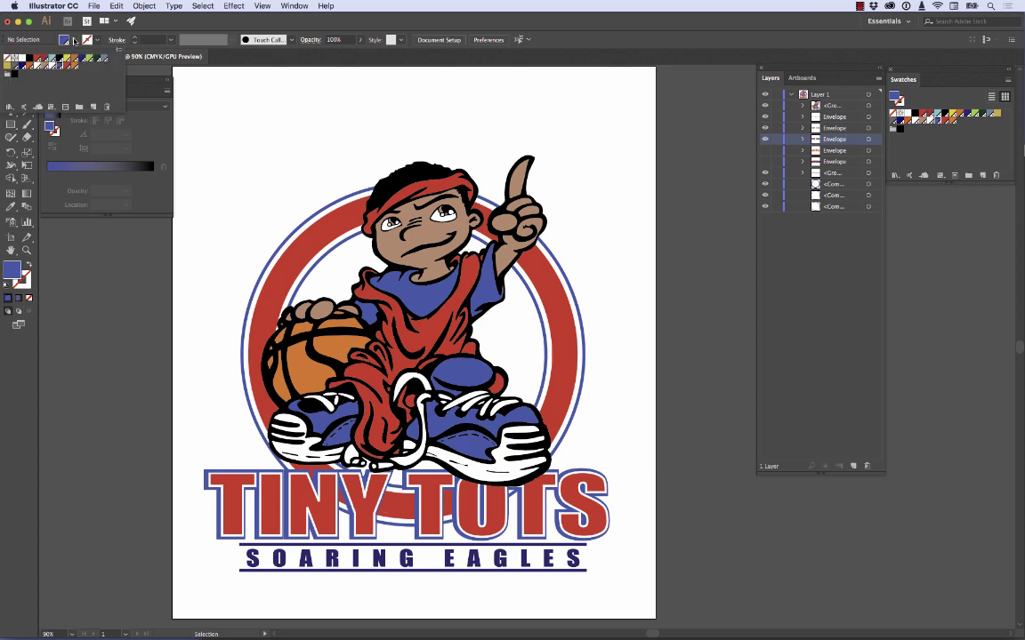
{"action": "left_click", "coordinate": [20, 60]}
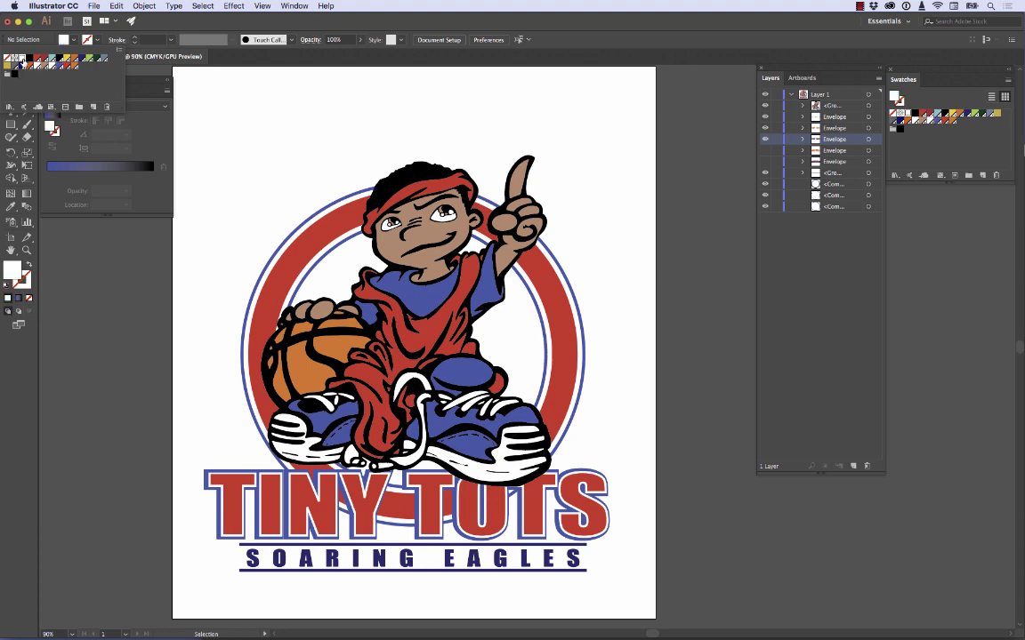
{"action": "left_click", "coordinate": [65, 251]}
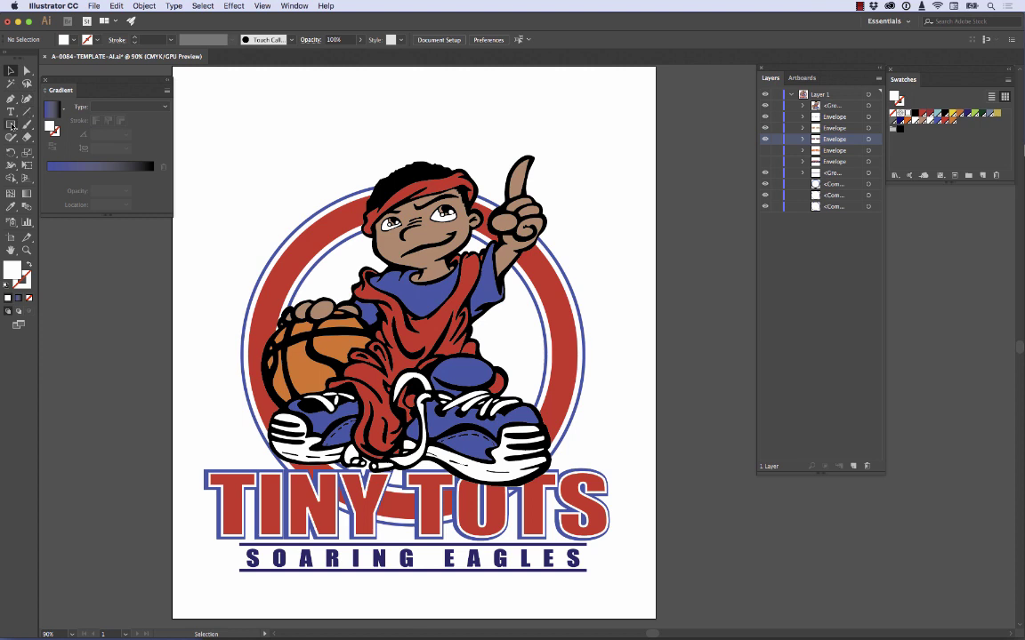
{"action": "left_click", "coordinate": [11, 125]}
{"action": "left_click_drag", "start_coordinate": [199, 463], "coordinate": [614, 542]}
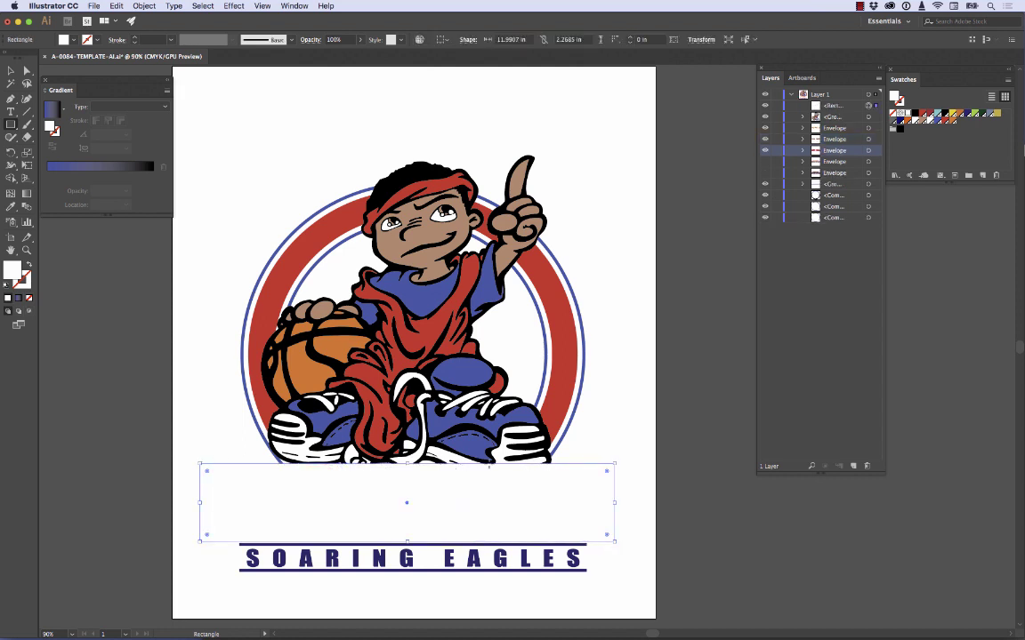
{"action": "left_click", "coordinate": [11, 71]}
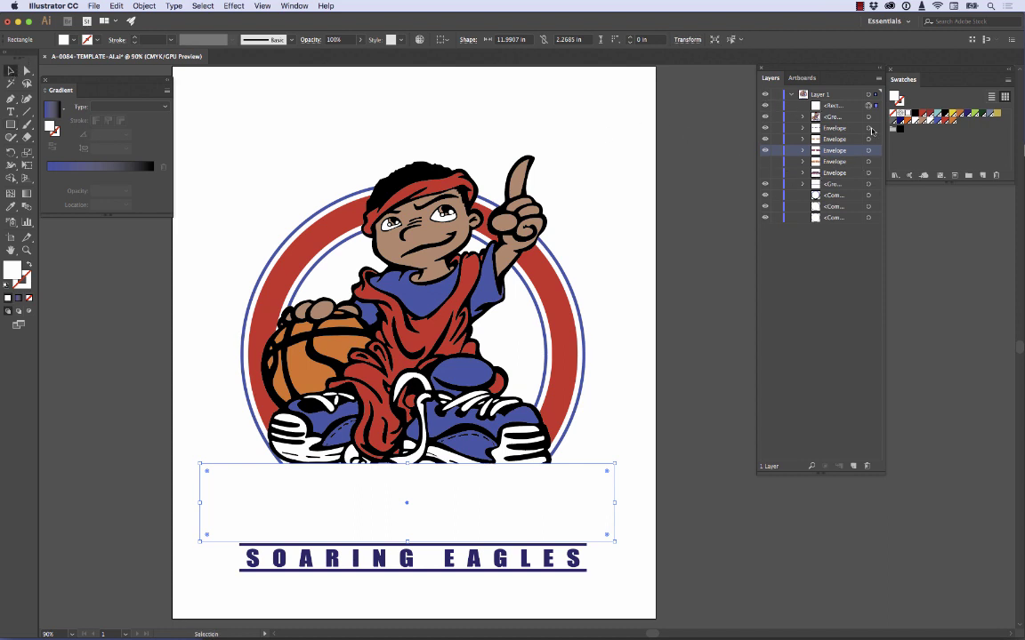
- Move the white rectangle directly beneath the TINY TOTS lettering envelopes in the stacking order and deselect it
{"action": "left_click", "coordinate": [764, 106]}
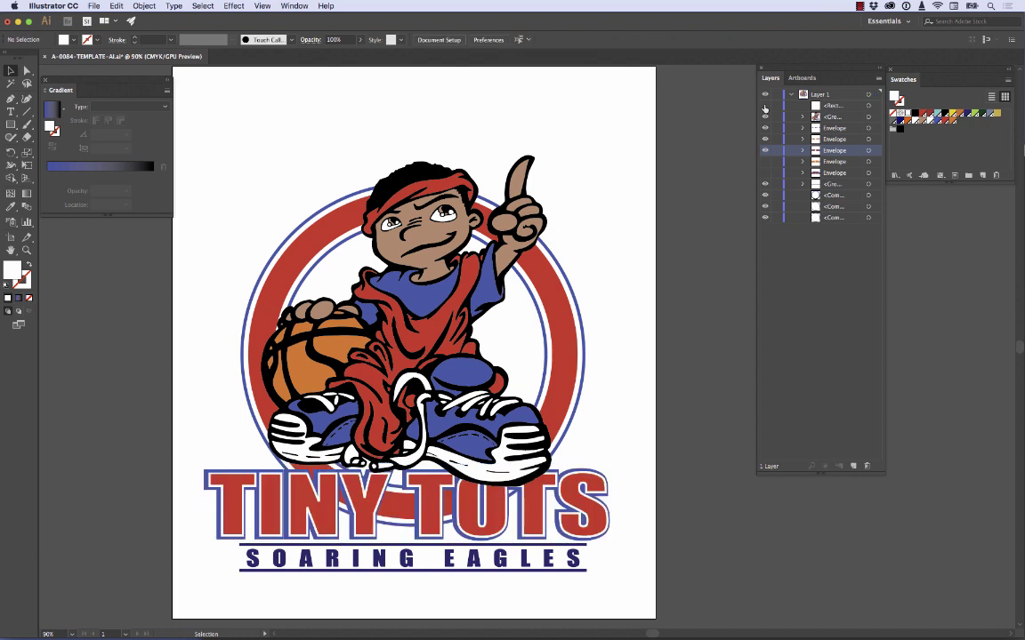
{"action": "left_click", "coordinate": [764, 108]}
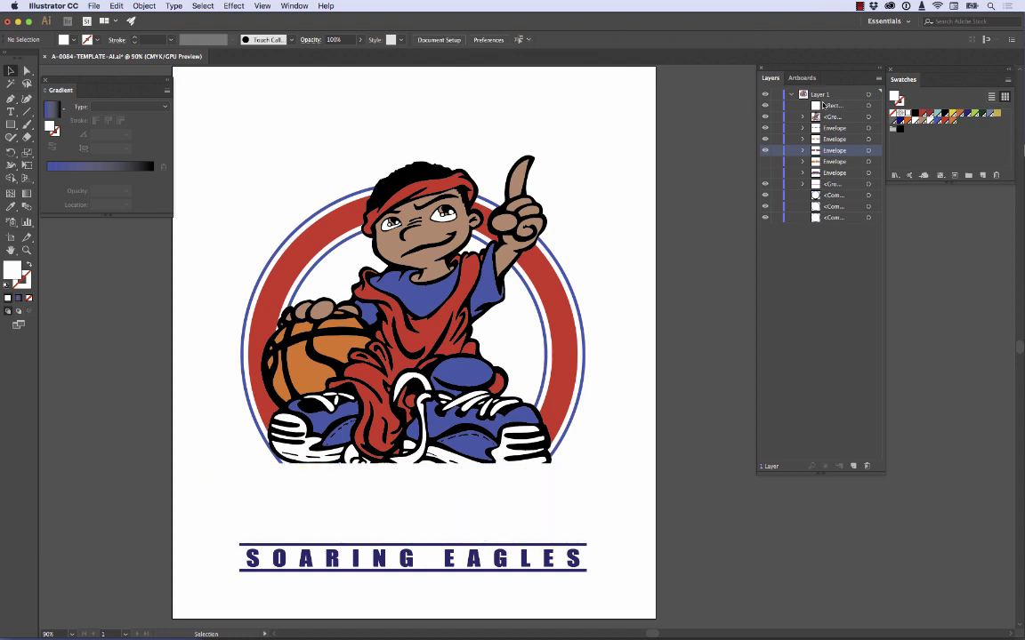
{"action": "left_click", "coordinate": [766, 108]}
{"action": "left_click", "coordinate": [766, 109]}
{"action": "left_click", "coordinate": [831, 106]}
{"action": "left_click_drag", "start_coordinate": [833, 107], "coordinate": [834, 157]}
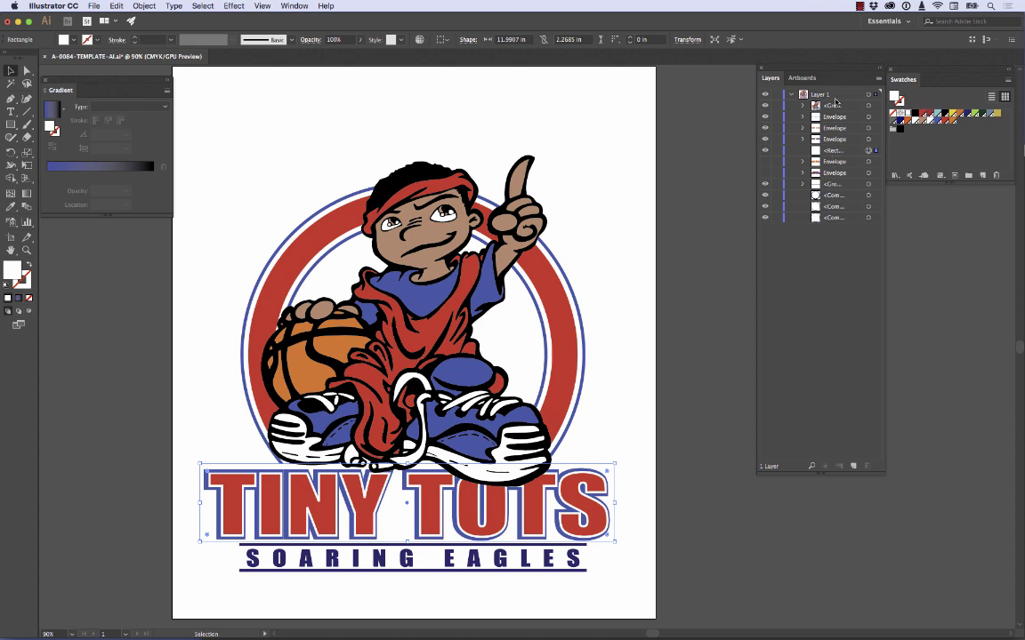
{"action": "left_click", "coordinate": [682, 330]}
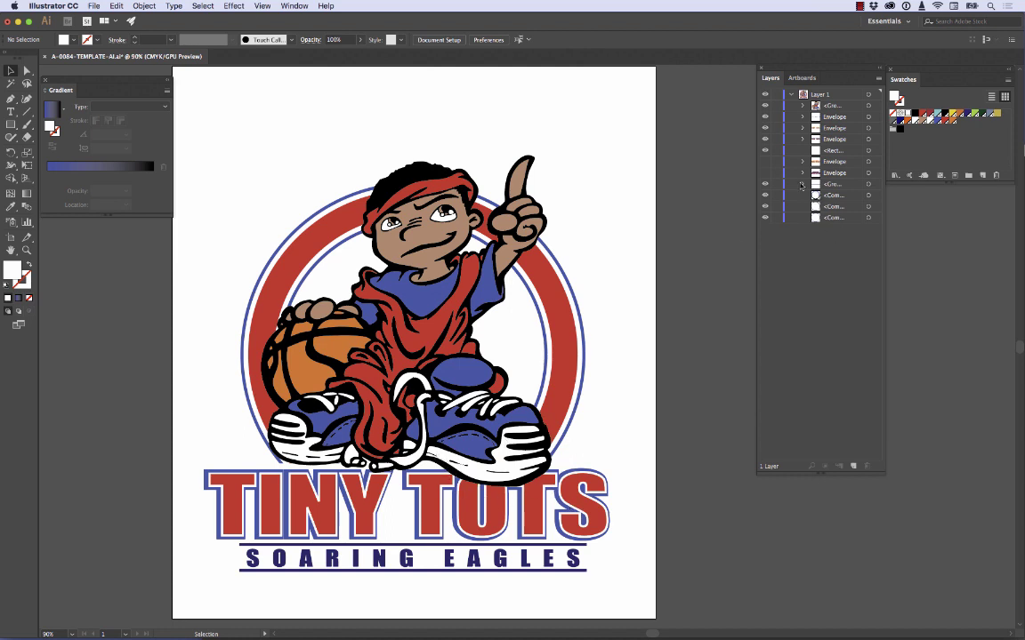
- Identify the envelope of the SOARING EAGLES line by toggling visibility and replace its text with BASKETBALL
{"action": "left_click", "coordinate": [764, 184]}
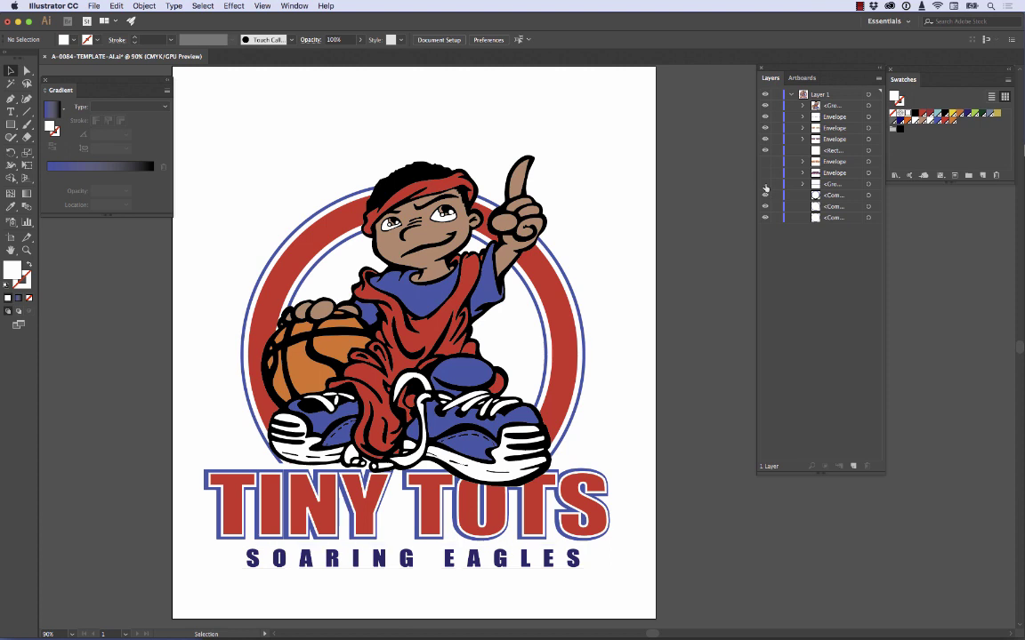
{"action": "left_click", "coordinate": [765, 184]}
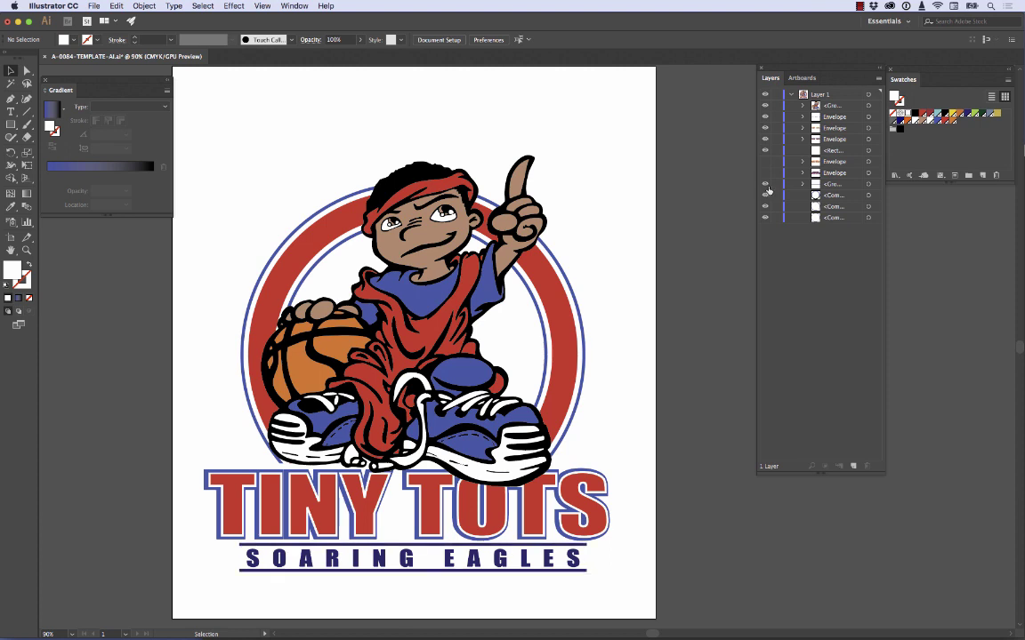
{"action": "left_click", "coordinate": [764, 117]}
{"action": "left_click", "coordinate": [765, 116]}
{"action": "left_click", "coordinate": [868, 117]}
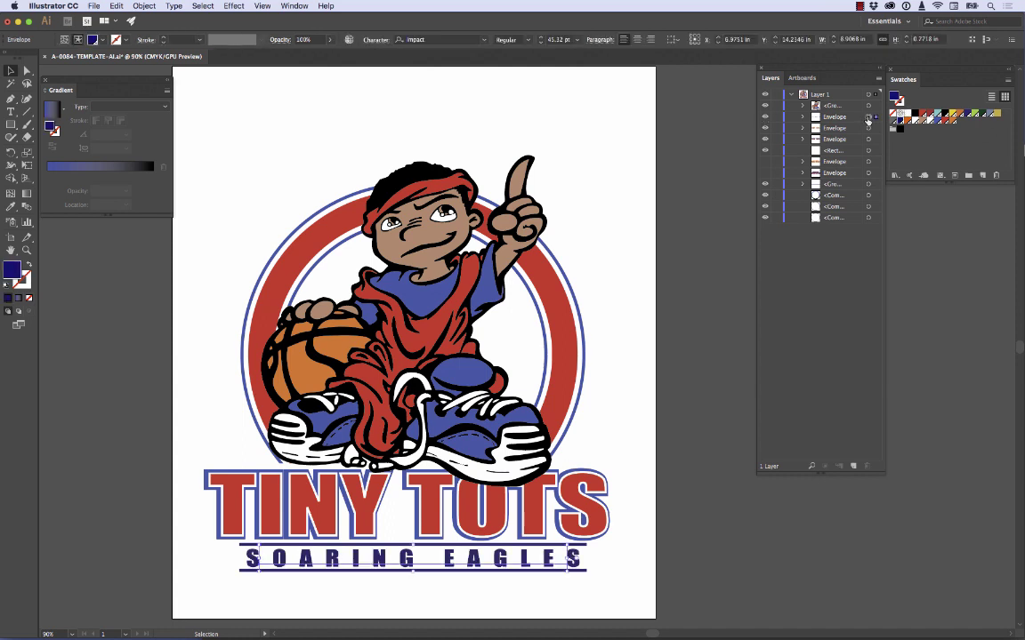
{"action": "left_click", "coordinate": [11, 111]}
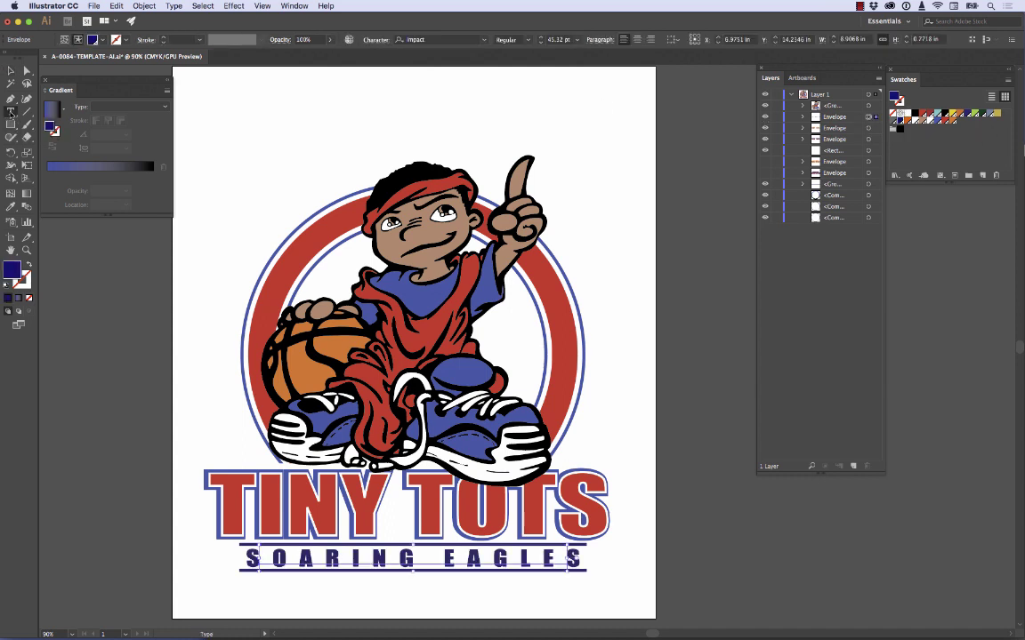
{"action": "triple_click", "coordinate": [414, 558]}
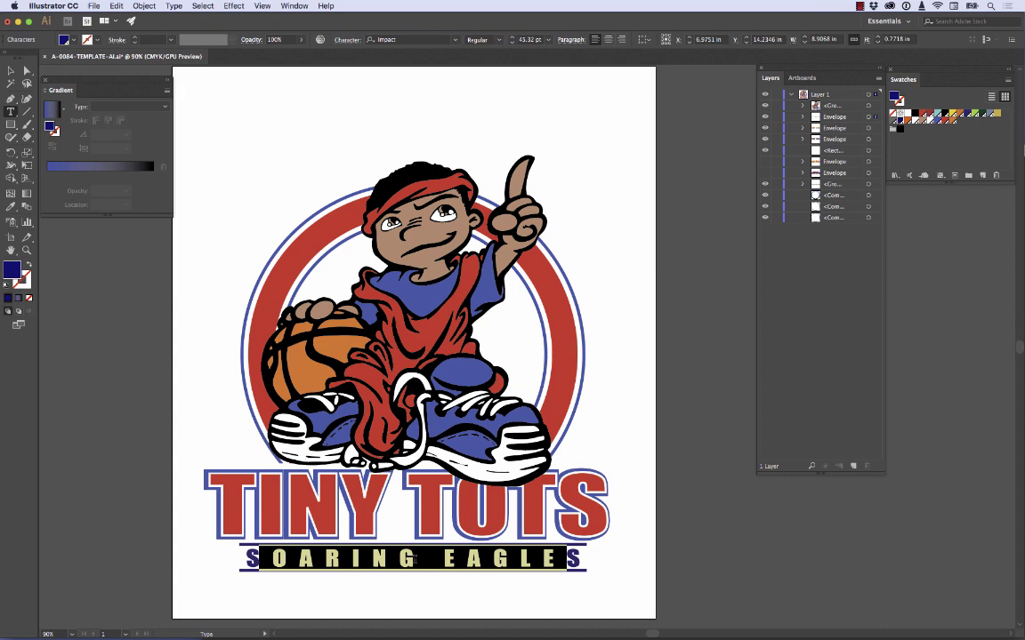
{"action": "type", "text": "BASKET"}
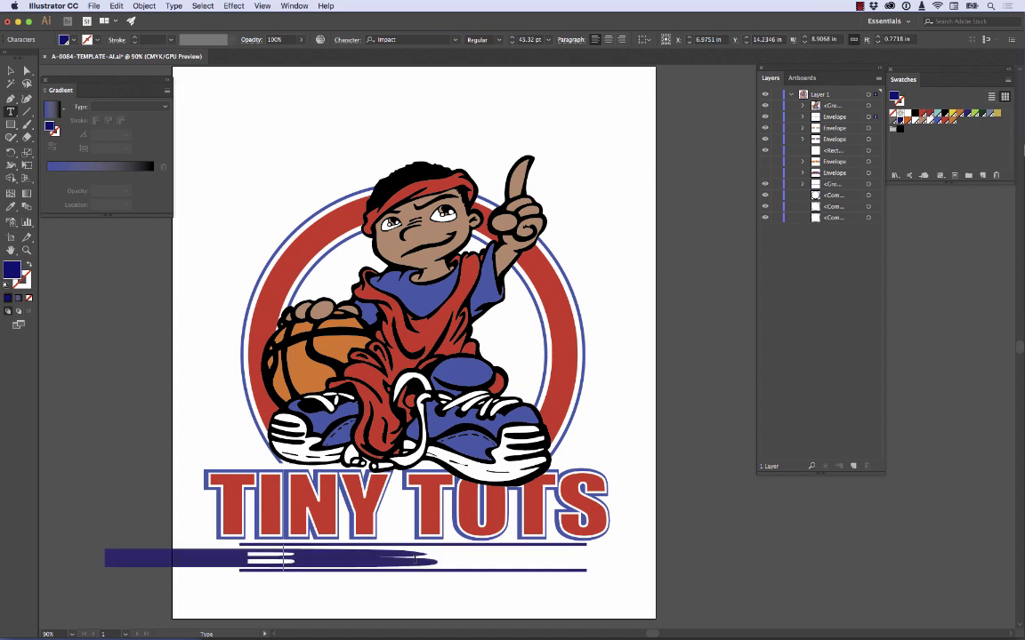
{"action": "type", "text": "BALL"}
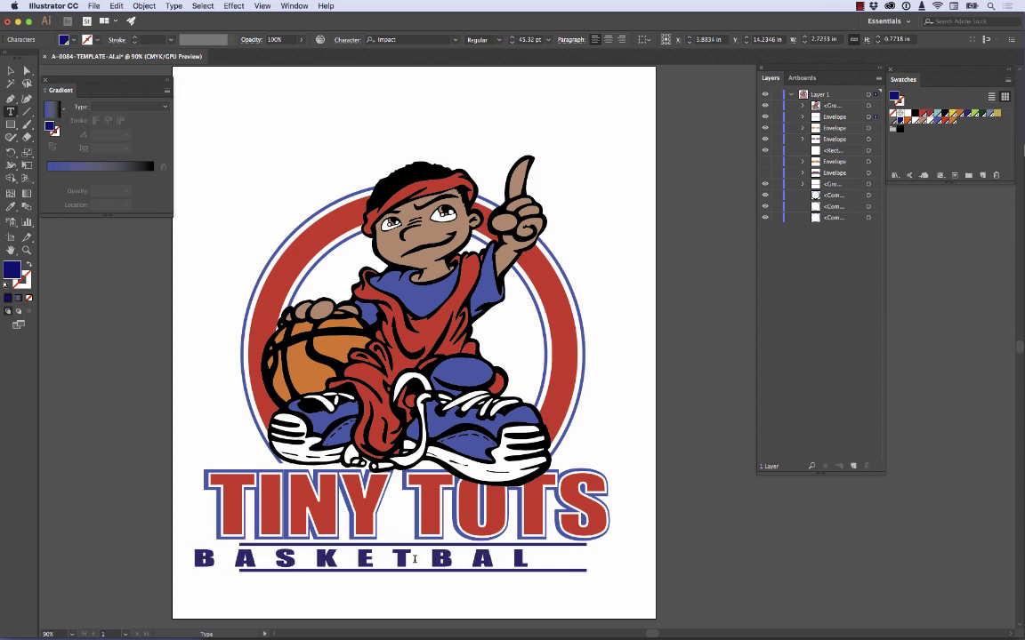
- Nudge the BASKETBALL text to the right until it is centred between the two horizontal lines, and deselect it
{"action": "left_click", "coordinate": [11, 71]}
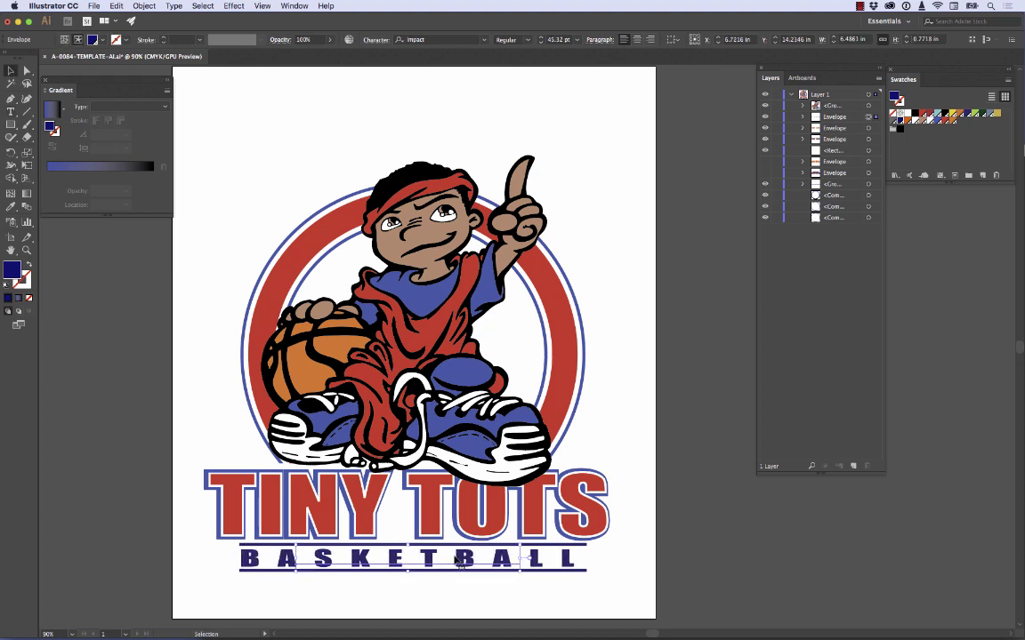
{"action": "key", "text": "Right"}
{"action": "key", "text": "Right"}
{"action": "key", "text": "Right"}
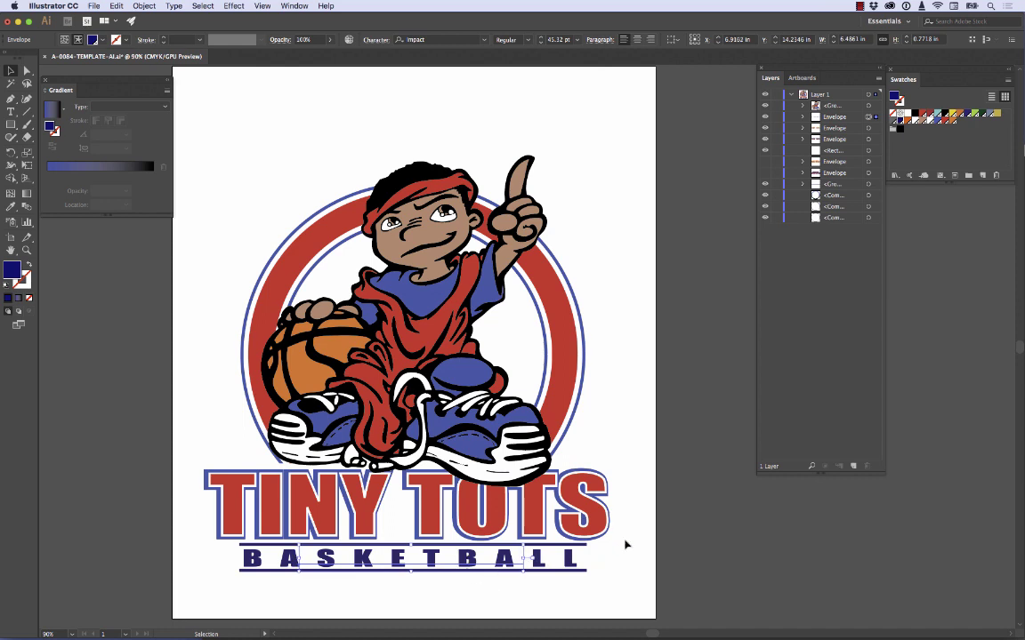
{"action": "left_click", "coordinate": [690, 531]}
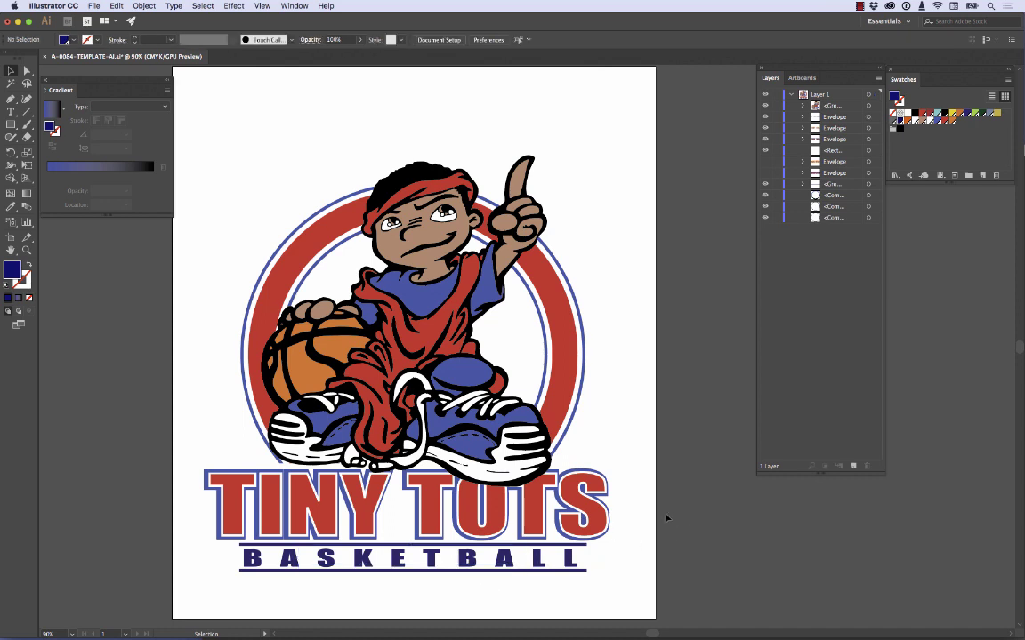
- Change the fill of the BASKETBALL text to the boy's lighter blue swatch
{"action": "key", "text": "t"}
{"action": "left_click_drag", "start_coordinate": [298, 558], "coordinate": [523, 559]}
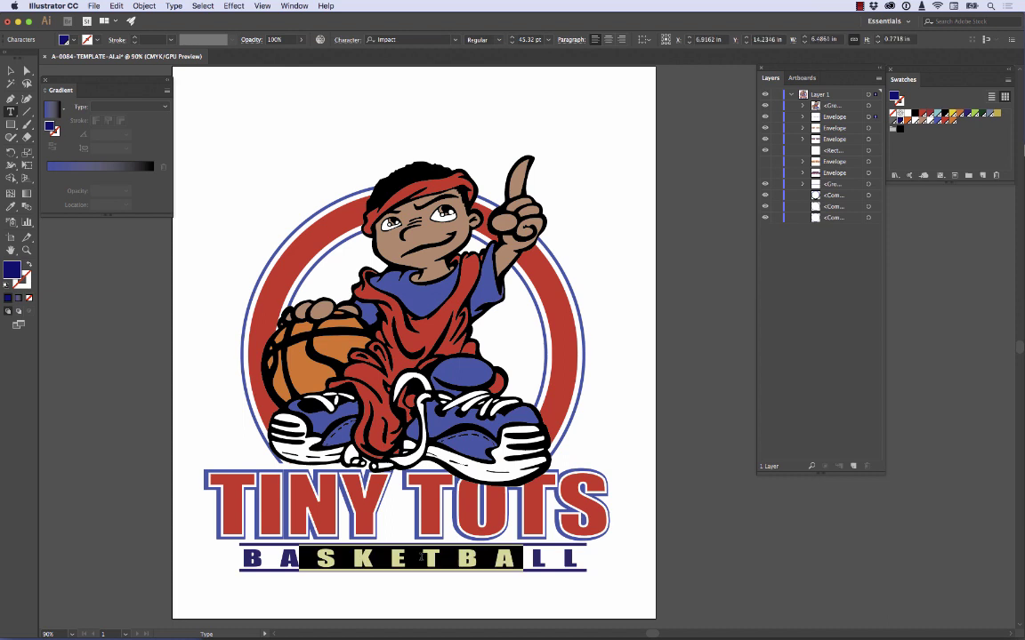
{"action": "left_click", "coordinate": [71, 40]}
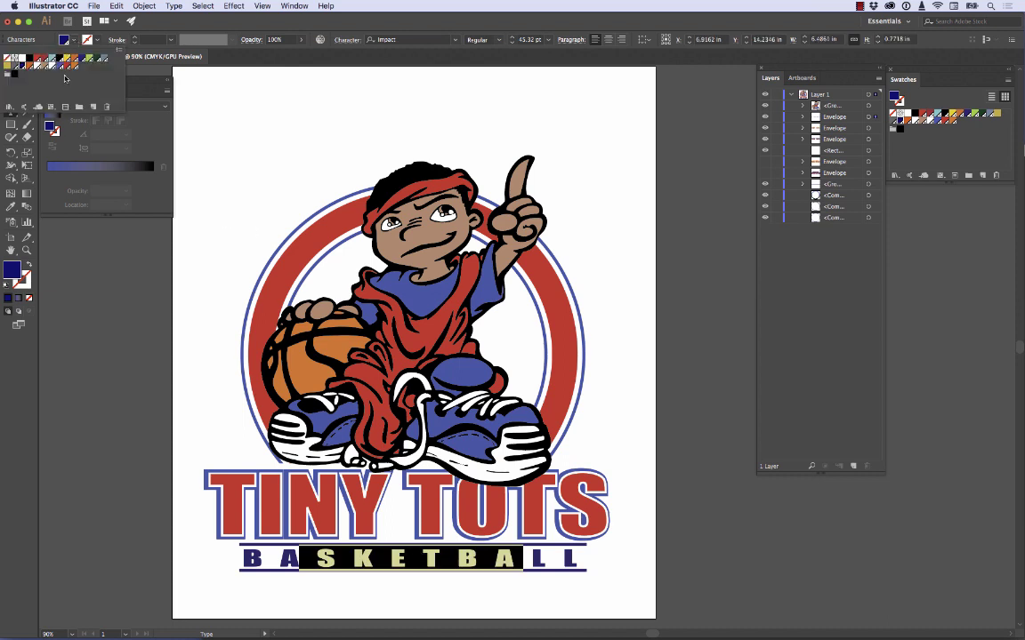
{"action": "left_click", "coordinate": [56, 64]}
{"action": "key", "text": "Escape"}
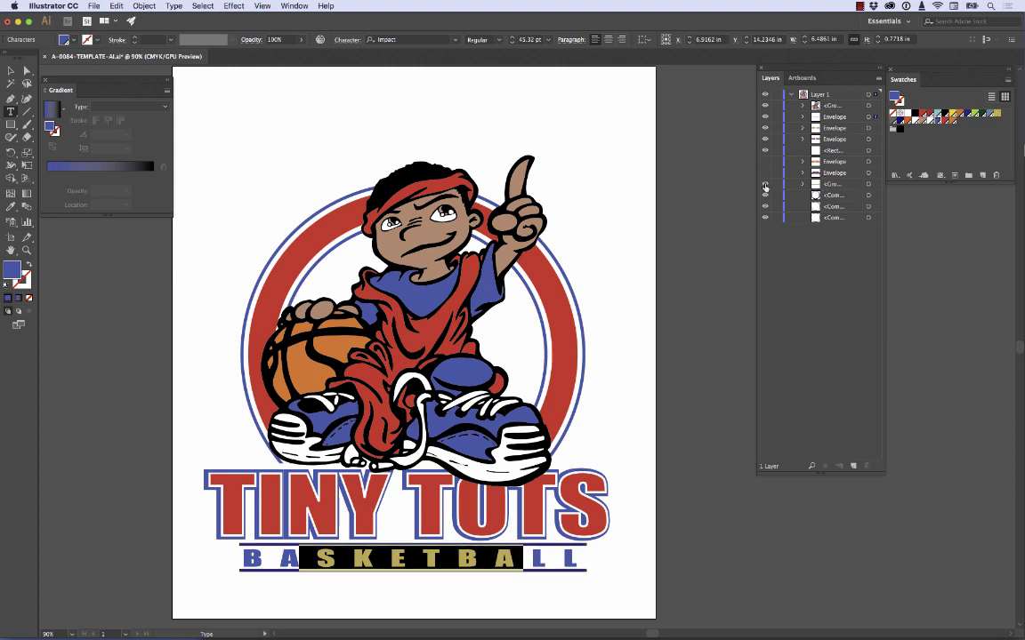
- Change the fill of the two horizontal lines around BASKETBALL to the boy's lighter blue swatch
{"action": "left_click", "coordinate": [868, 185]}
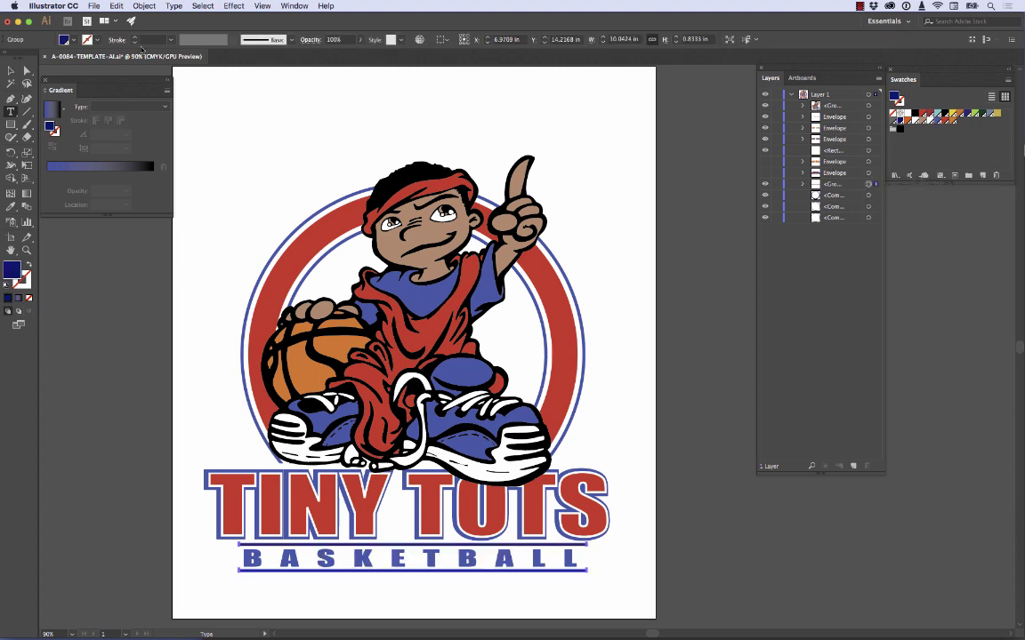
{"action": "left_click", "coordinate": [72, 41]}
{"action": "left_click", "coordinate": [54, 64]}
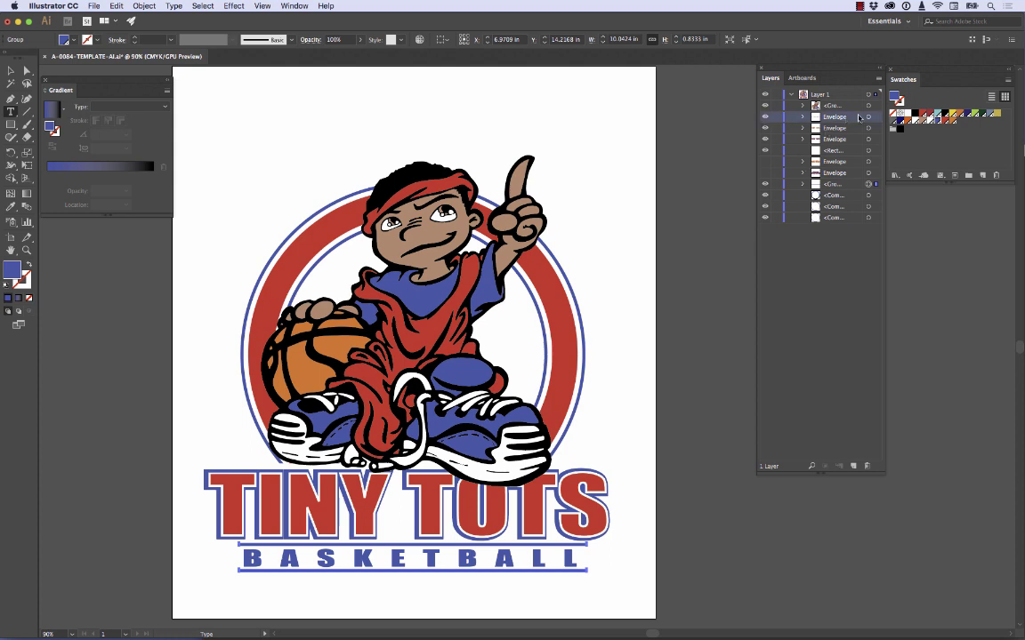
- Recolour the BASKETBALL text with the red swatch that matches the TINY TOTS lettering
{"action": "left_click", "coordinate": [765, 116]}
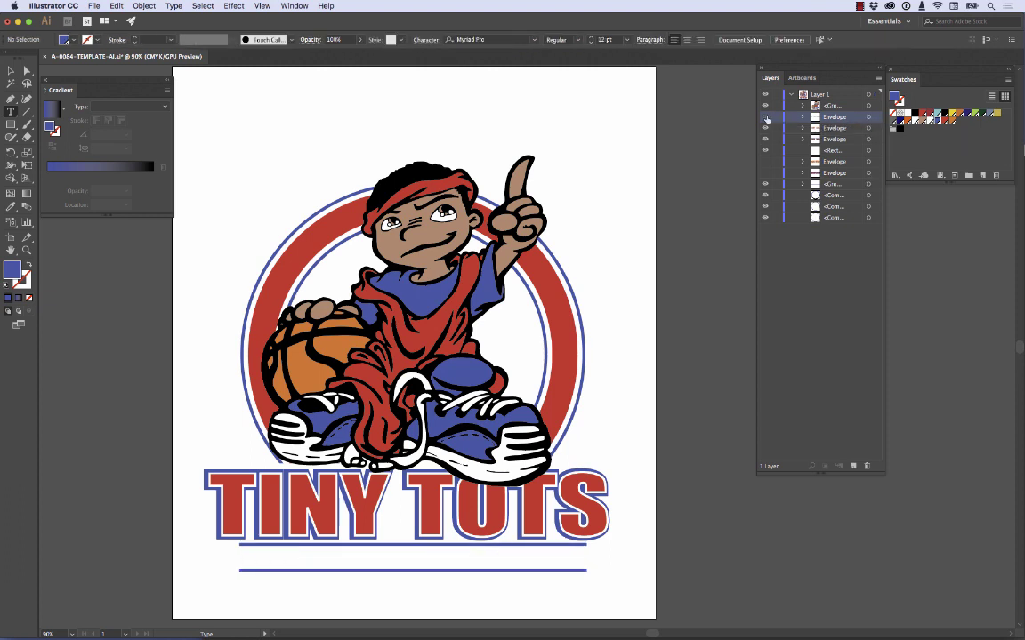
{"action": "left_click", "coordinate": [765, 116]}
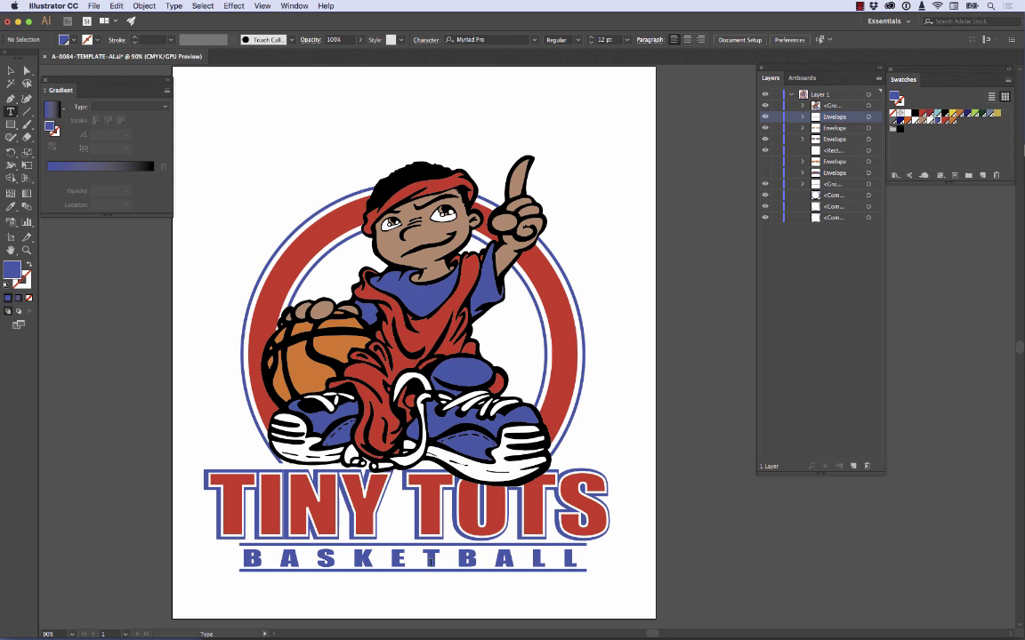
{"action": "left_click_drag", "start_coordinate": [523, 560], "coordinate": [297, 560]}
{"action": "left_click", "coordinate": [66, 39]}
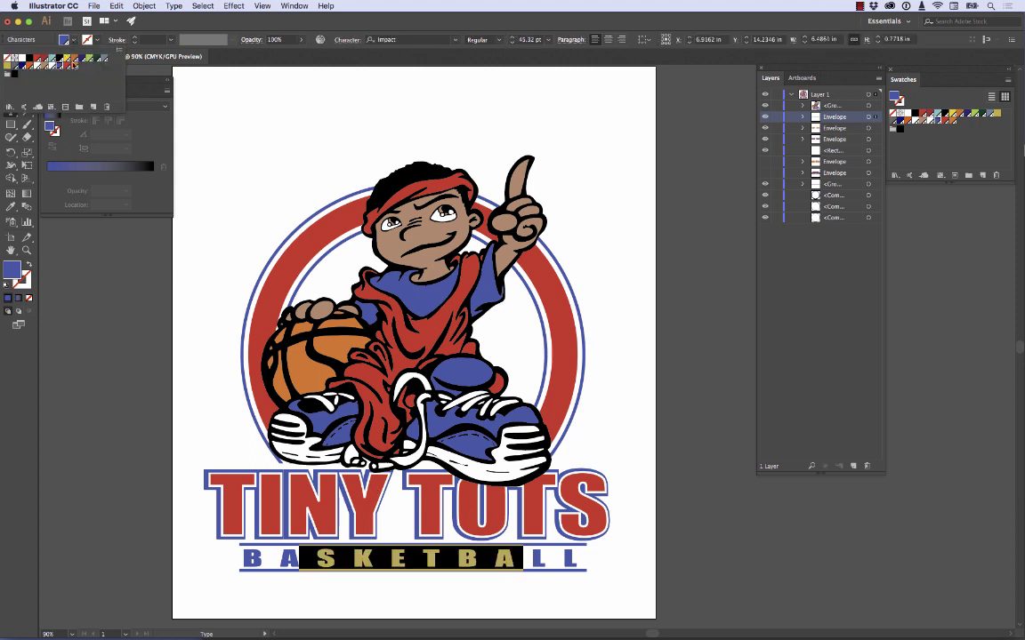
{"action": "left_click", "coordinate": [61, 63]}
{"action": "key", "text": "Escape"}
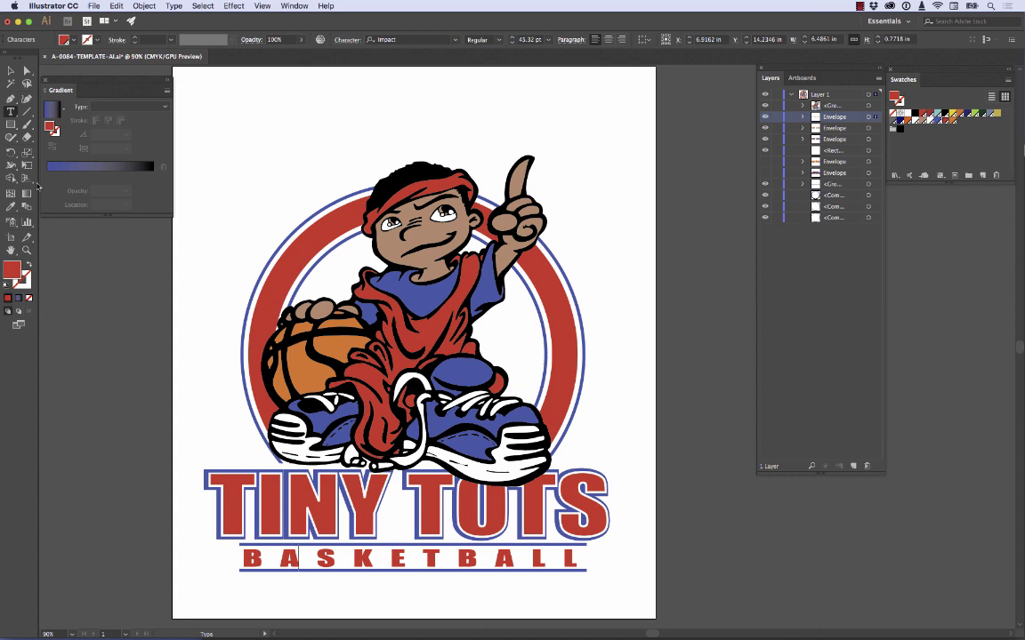
- Show the hidden arched MANDEVILLE lettering and its outline for review, and hide both again
{"action": "left_click", "coordinate": [765, 161]}
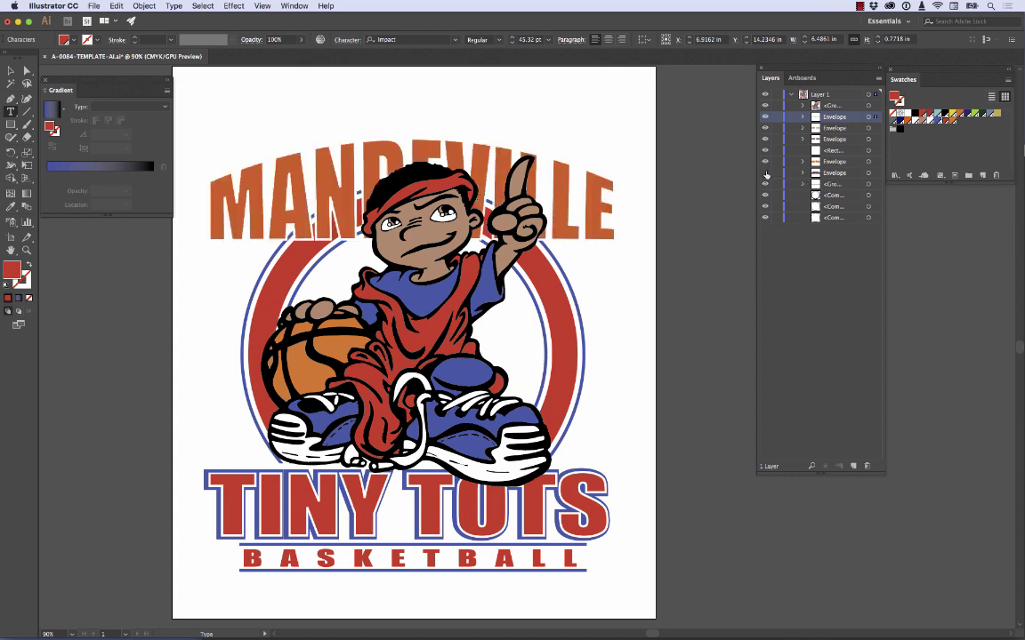
{"action": "left_click", "coordinate": [765, 173]}
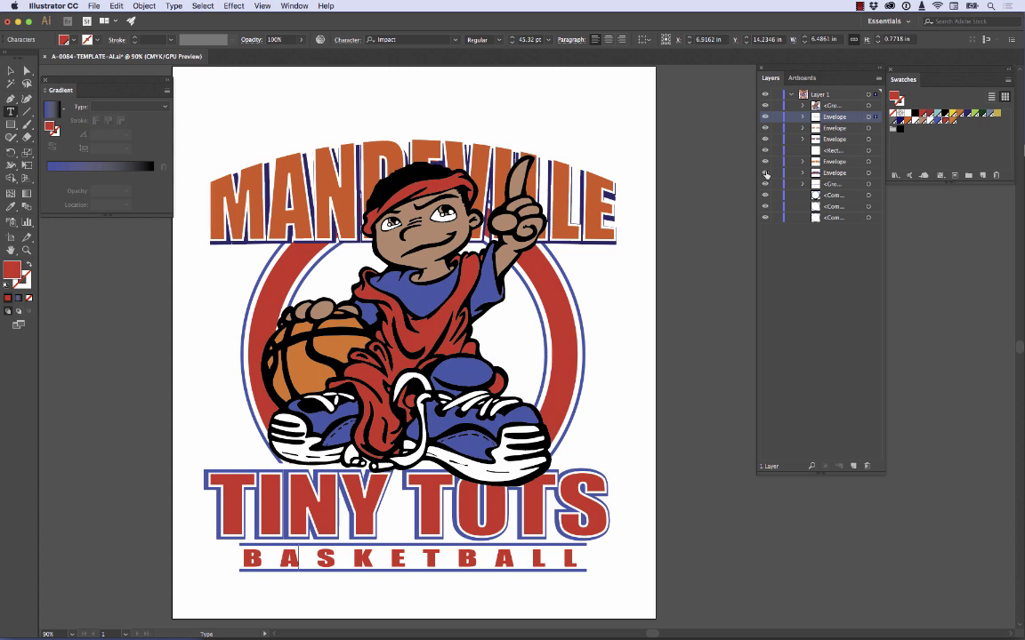
{"action": "left_click", "coordinate": [765, 172]}
{"action": "left_click", "coordinate": [764, 161]}
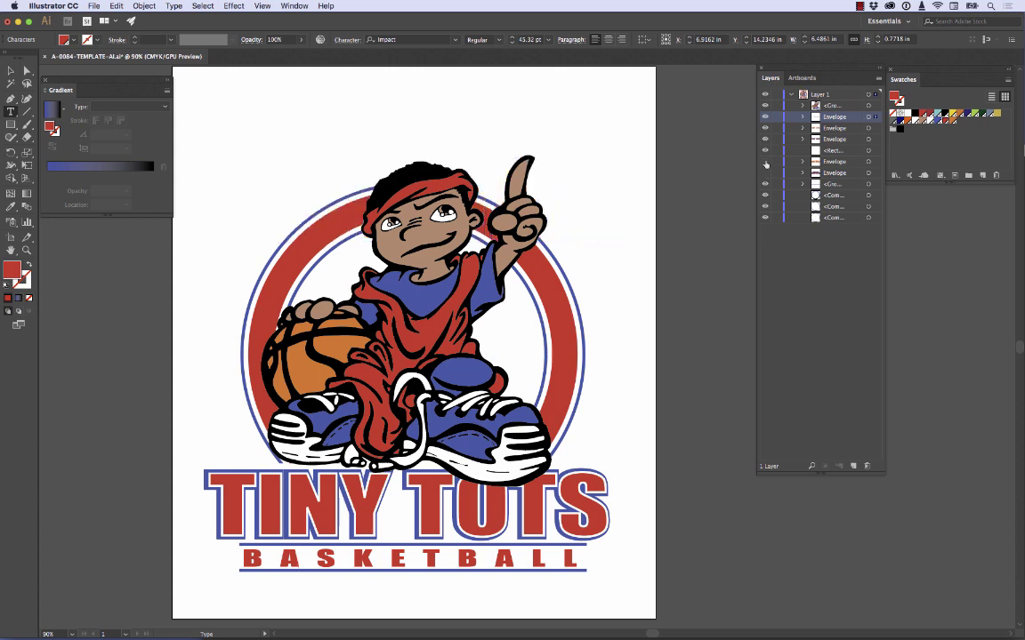